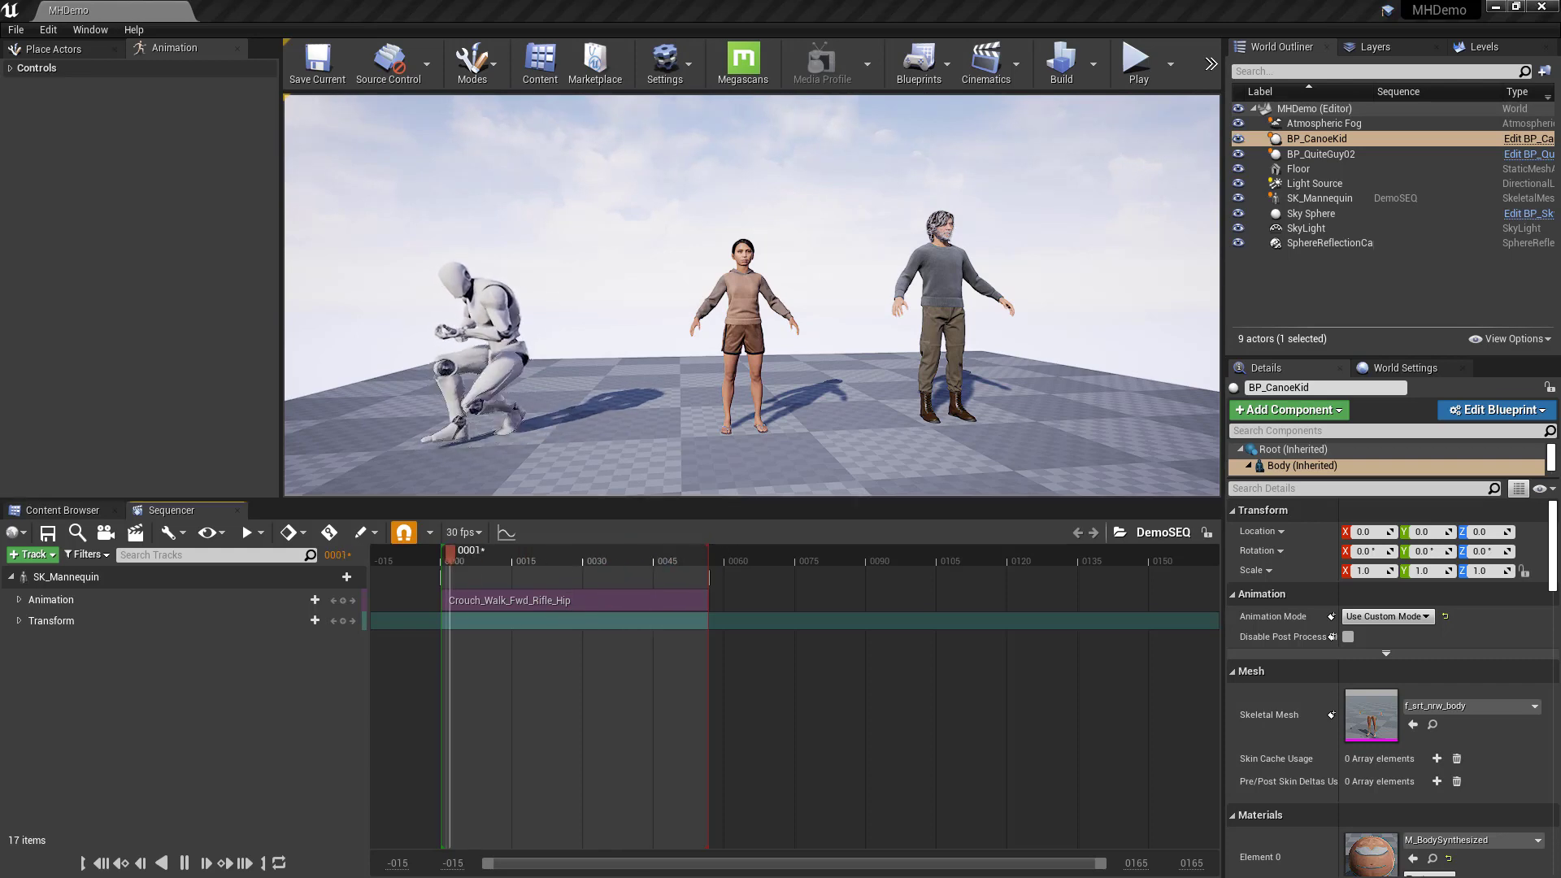
# Switch to the browser showing the 'Retargeting Animations onto a MetaHuman' documentation page
pyautogui.hotkey('alt', 'Tab')
# Read the guide down to section 4 - End Result, then move Chrome aside to reveal the editor
pyautogui.moveTo(888, 114); pyautogui.dragTo(662, 115)
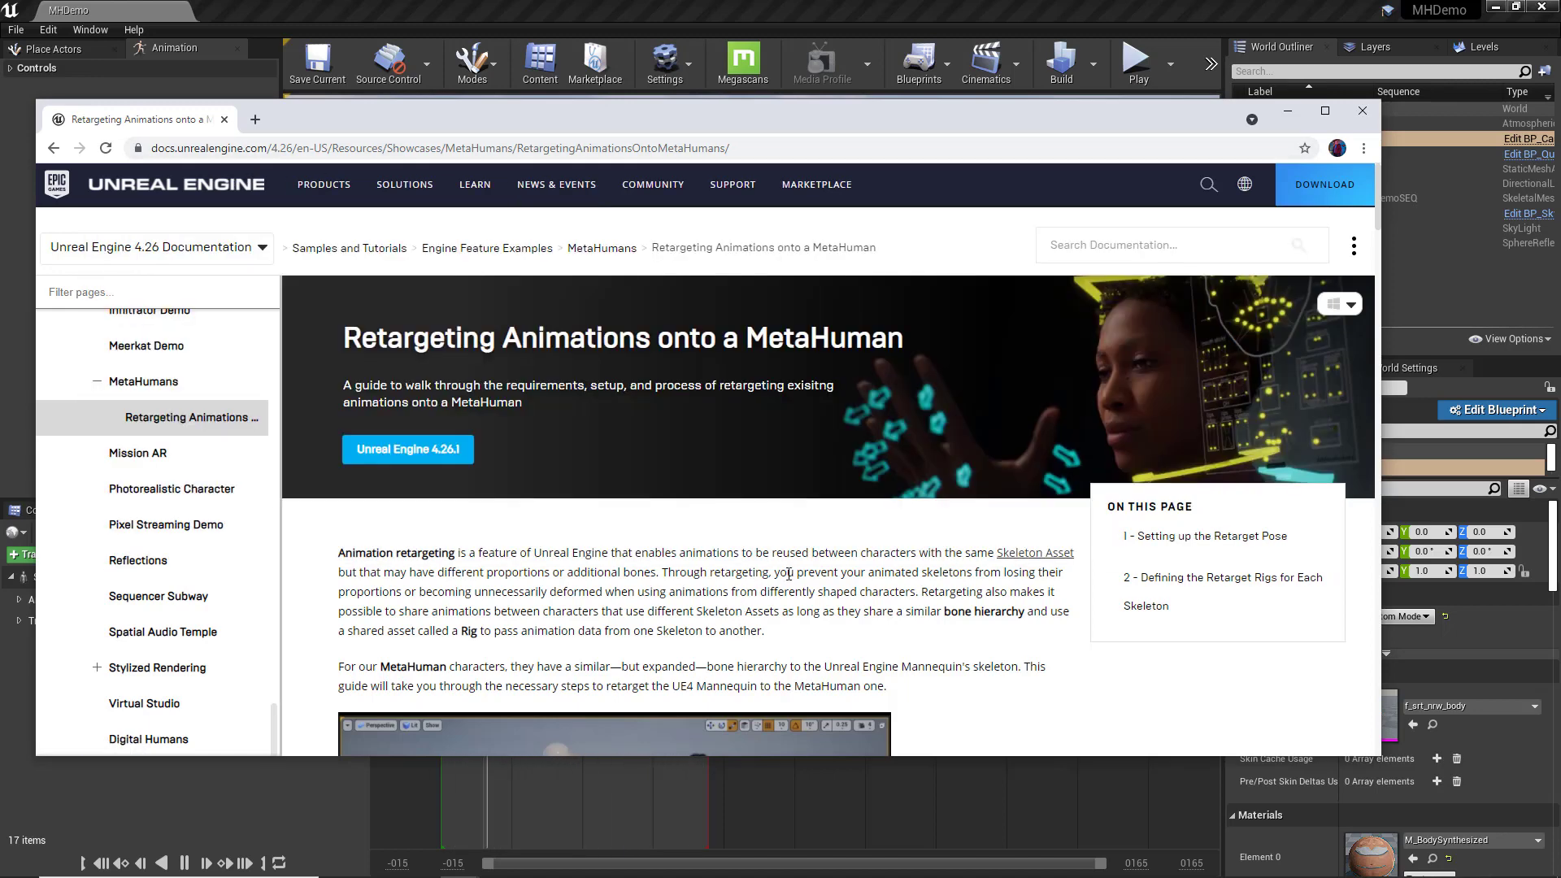
pyautogui.scroll(-6, 788, 574)
pyautogui.scroll(-3, 788, 574)
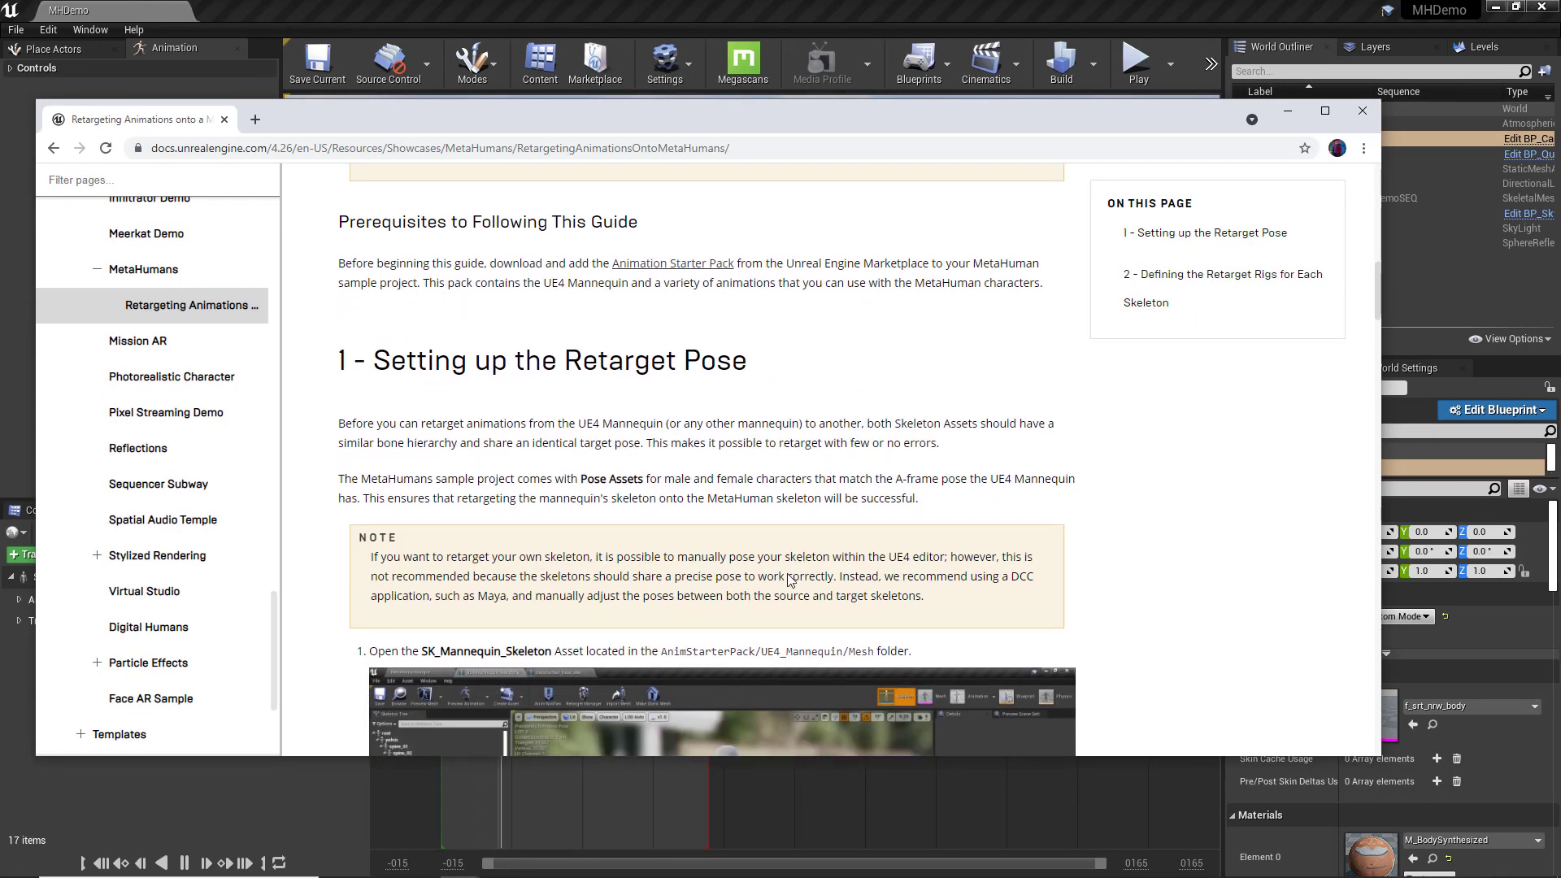
pyautogui.scroll(-15, 788, 579)
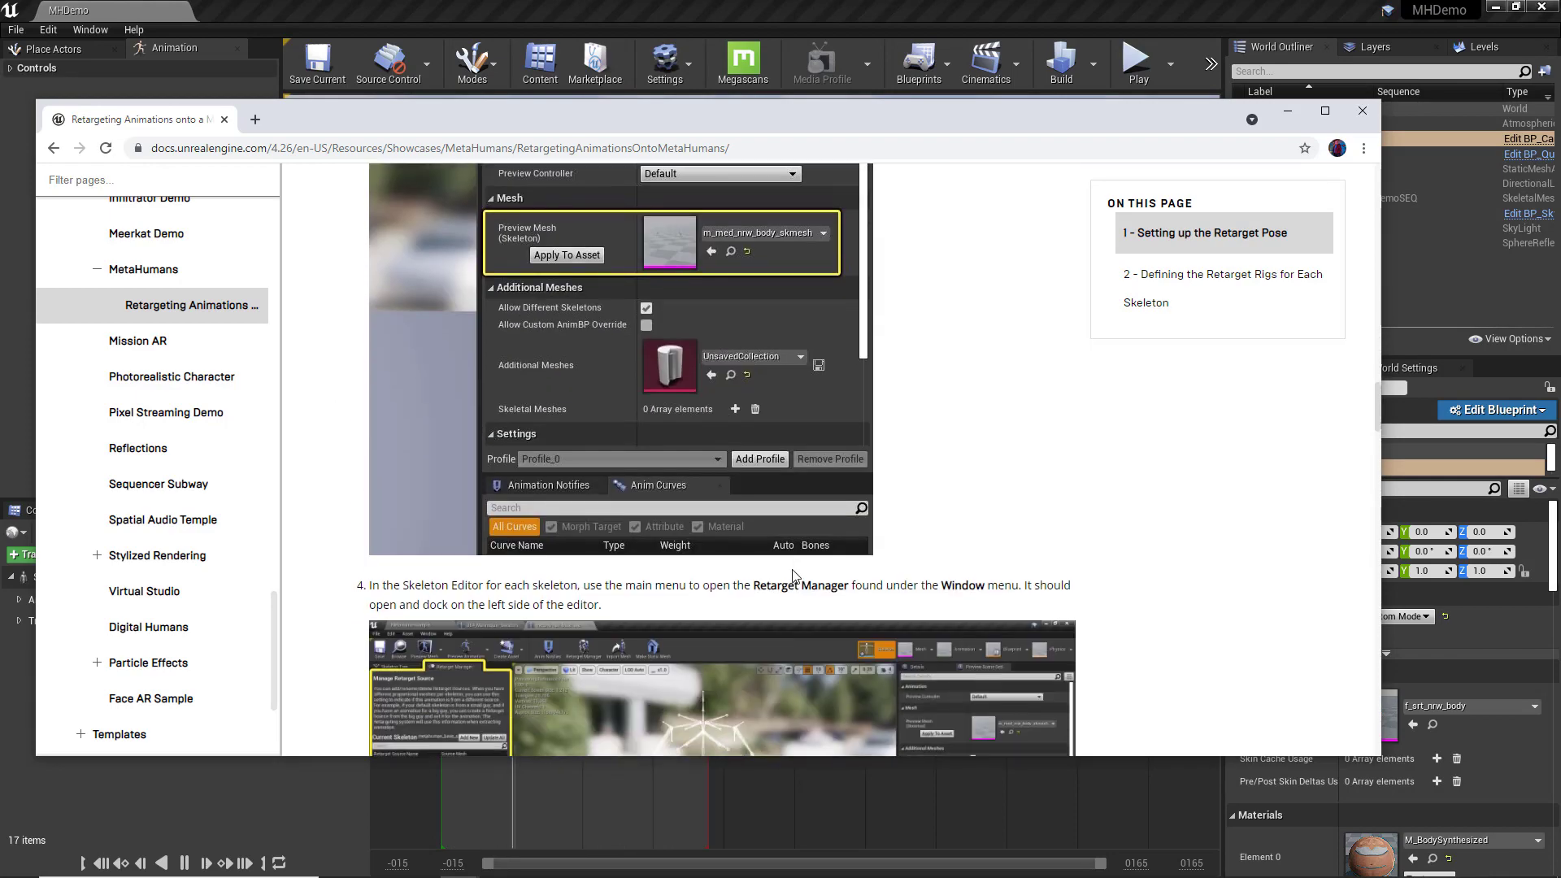
pyautogui.scroll(-10, 793, 575)
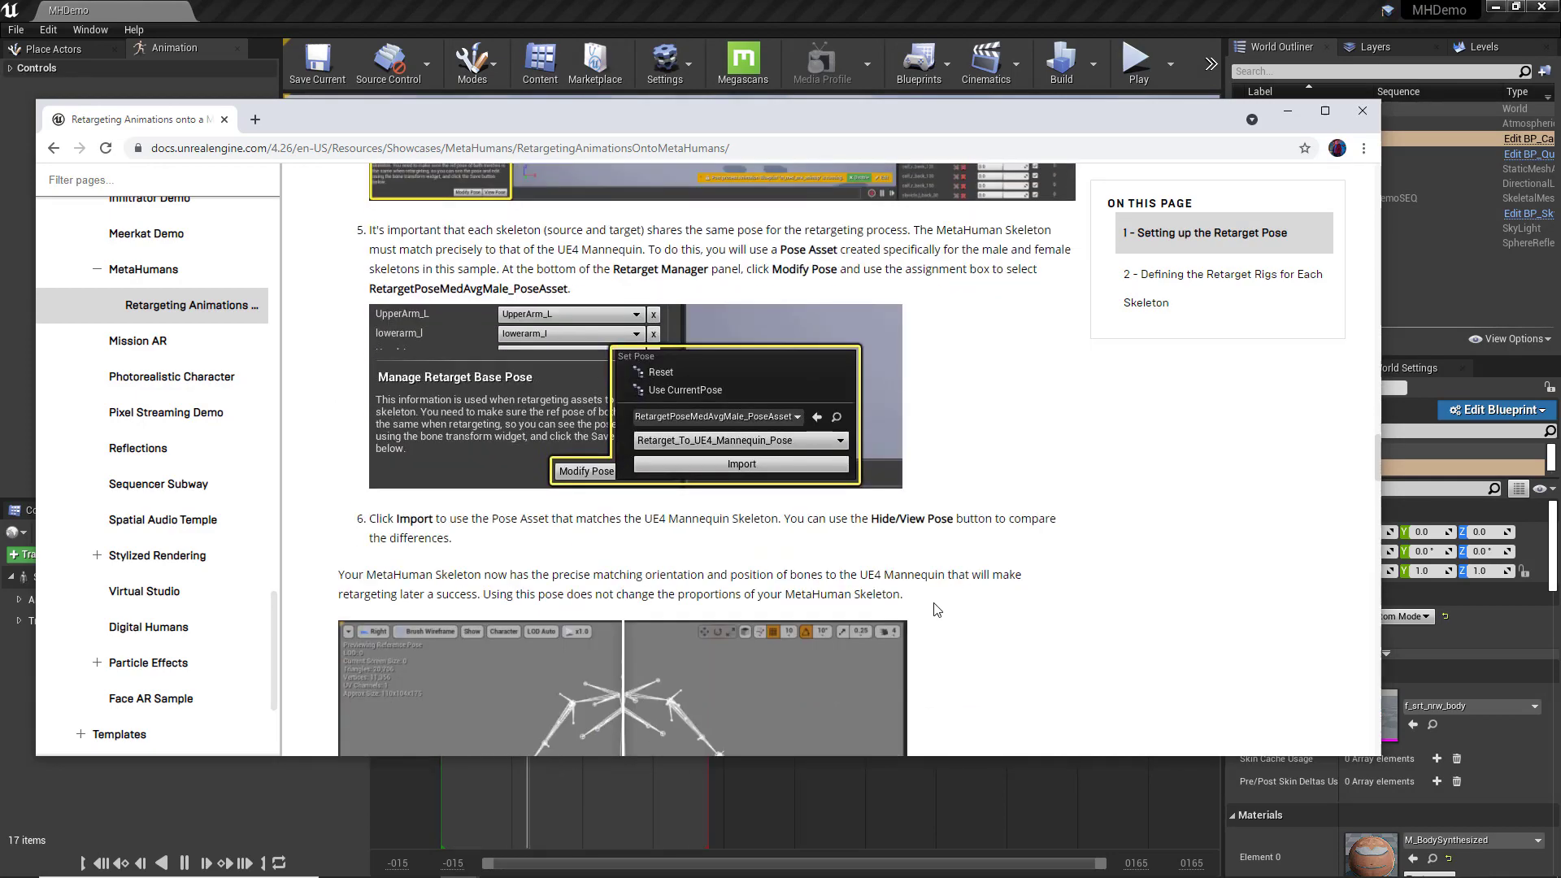
pyautogui.scroll(-12, 993, 605)
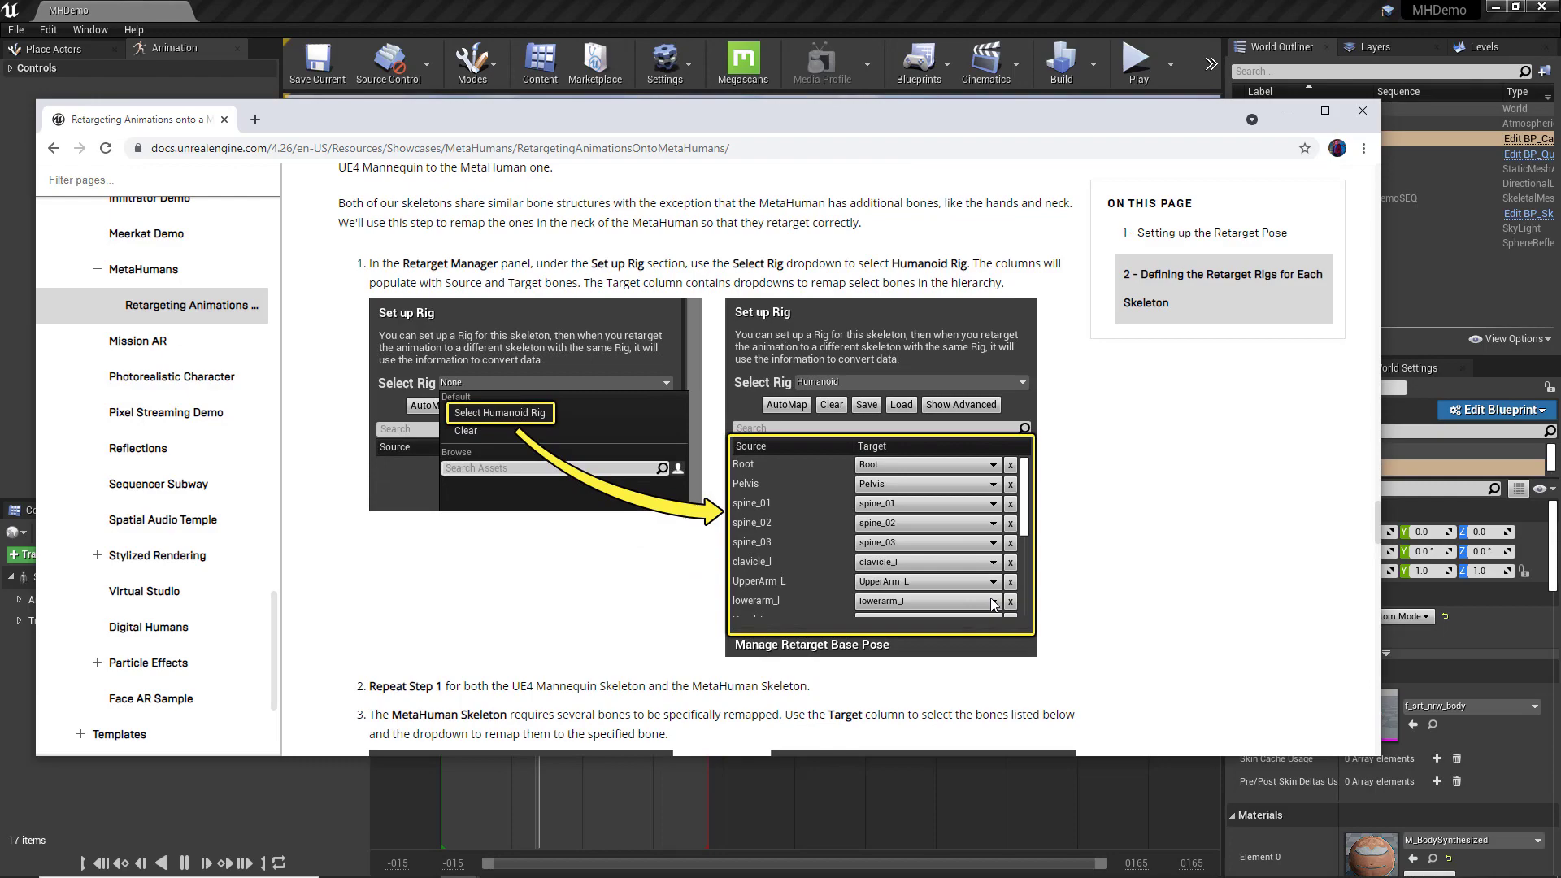
pyautogui.scroll(-15, 993, 605)
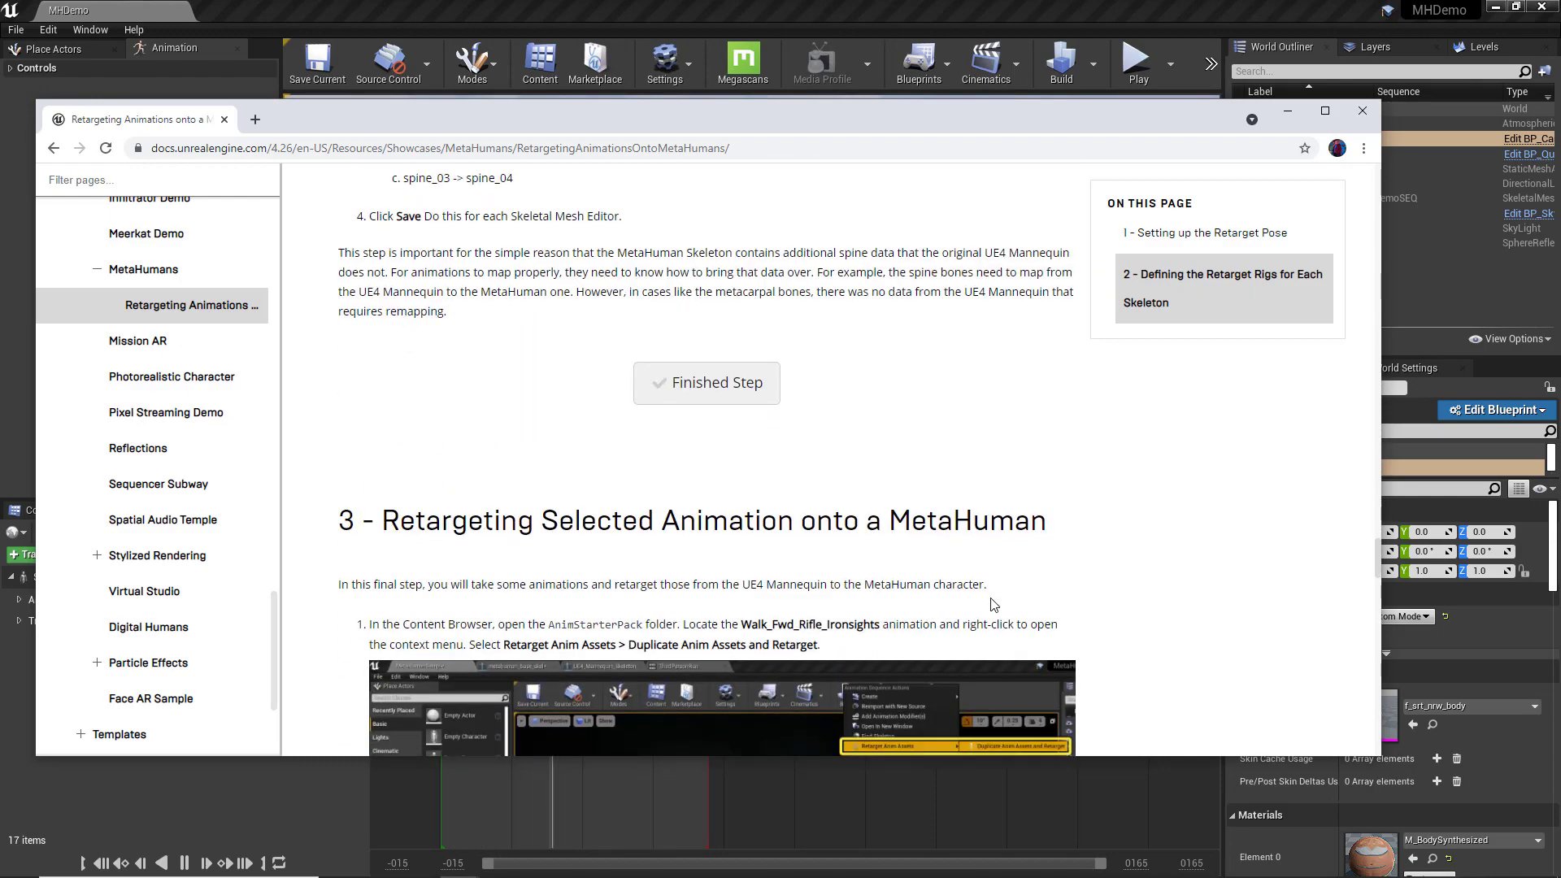
pyautogui.scroll(-15, 990, 605)
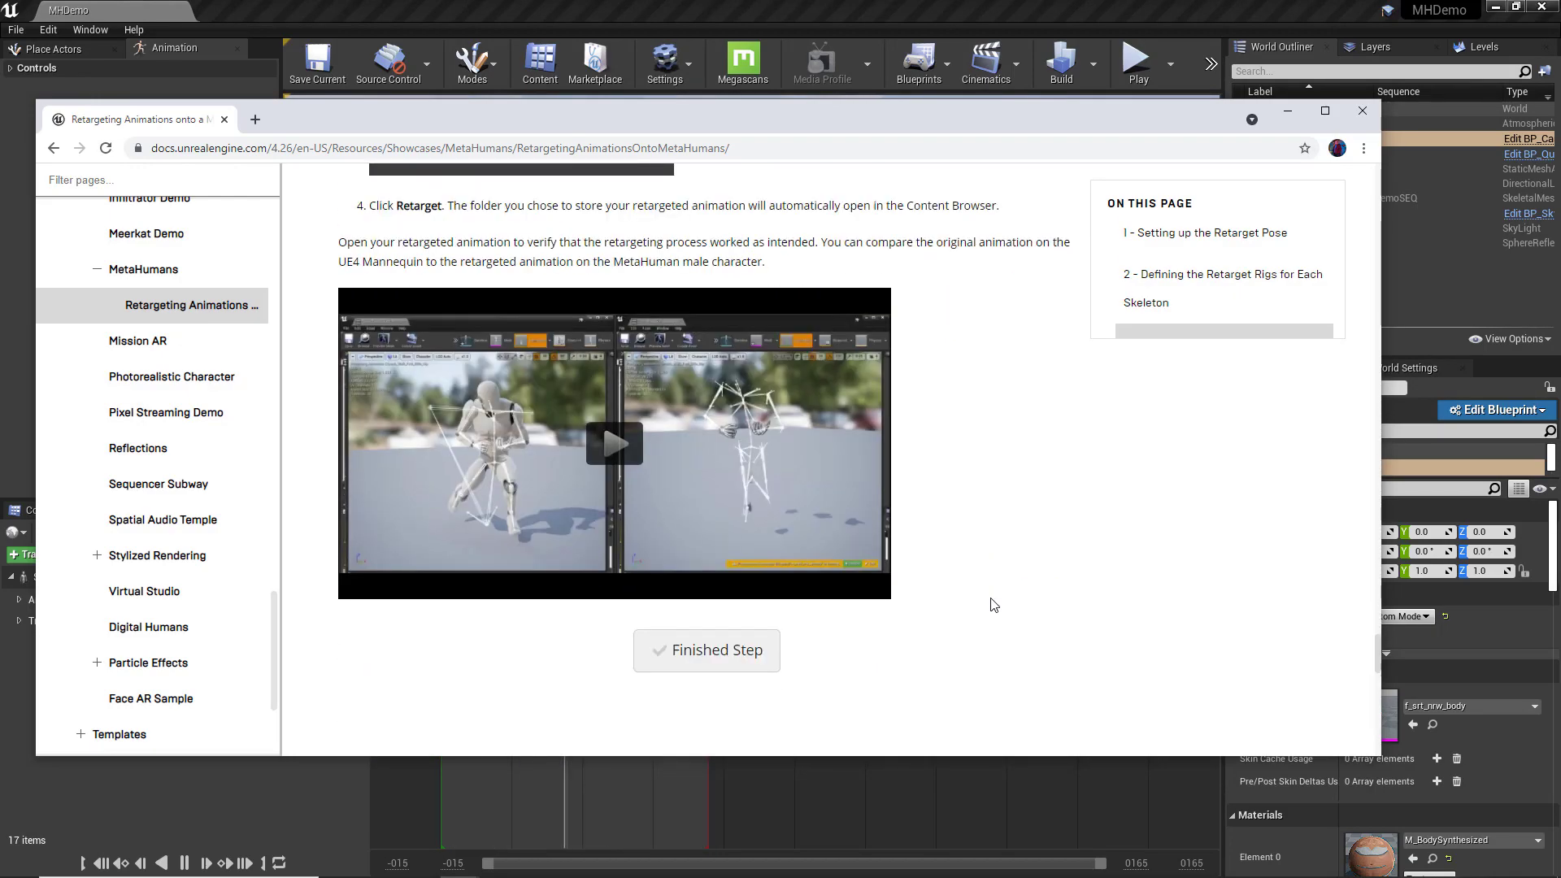
pyautogui.scroll(-2, 993, 605)
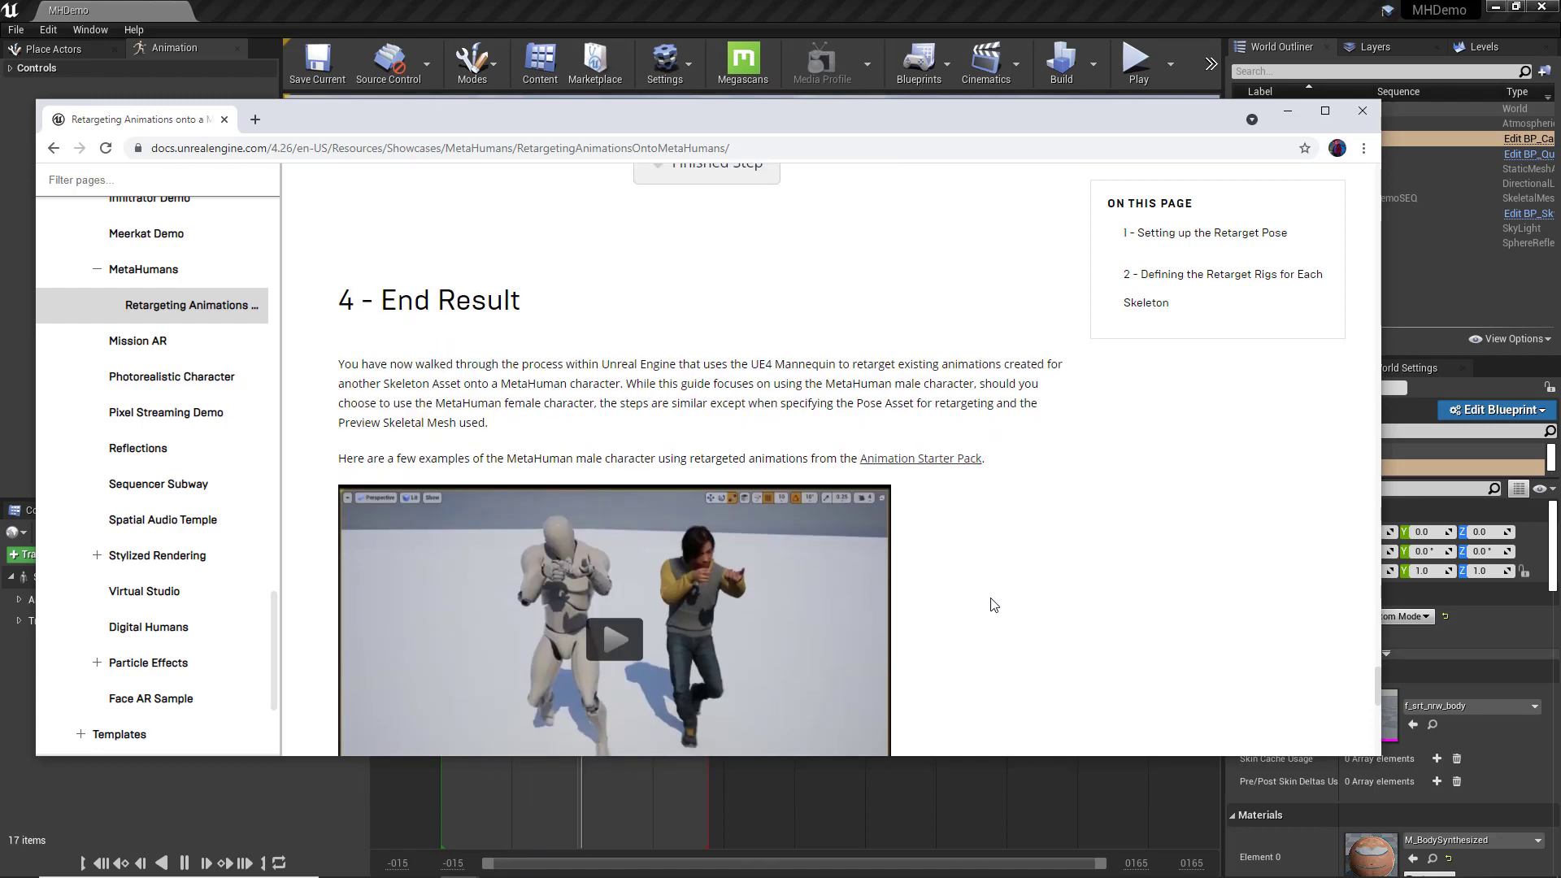
pyautogui.moveTo(708, 118); pyautogui.dragTo(1560, 119)
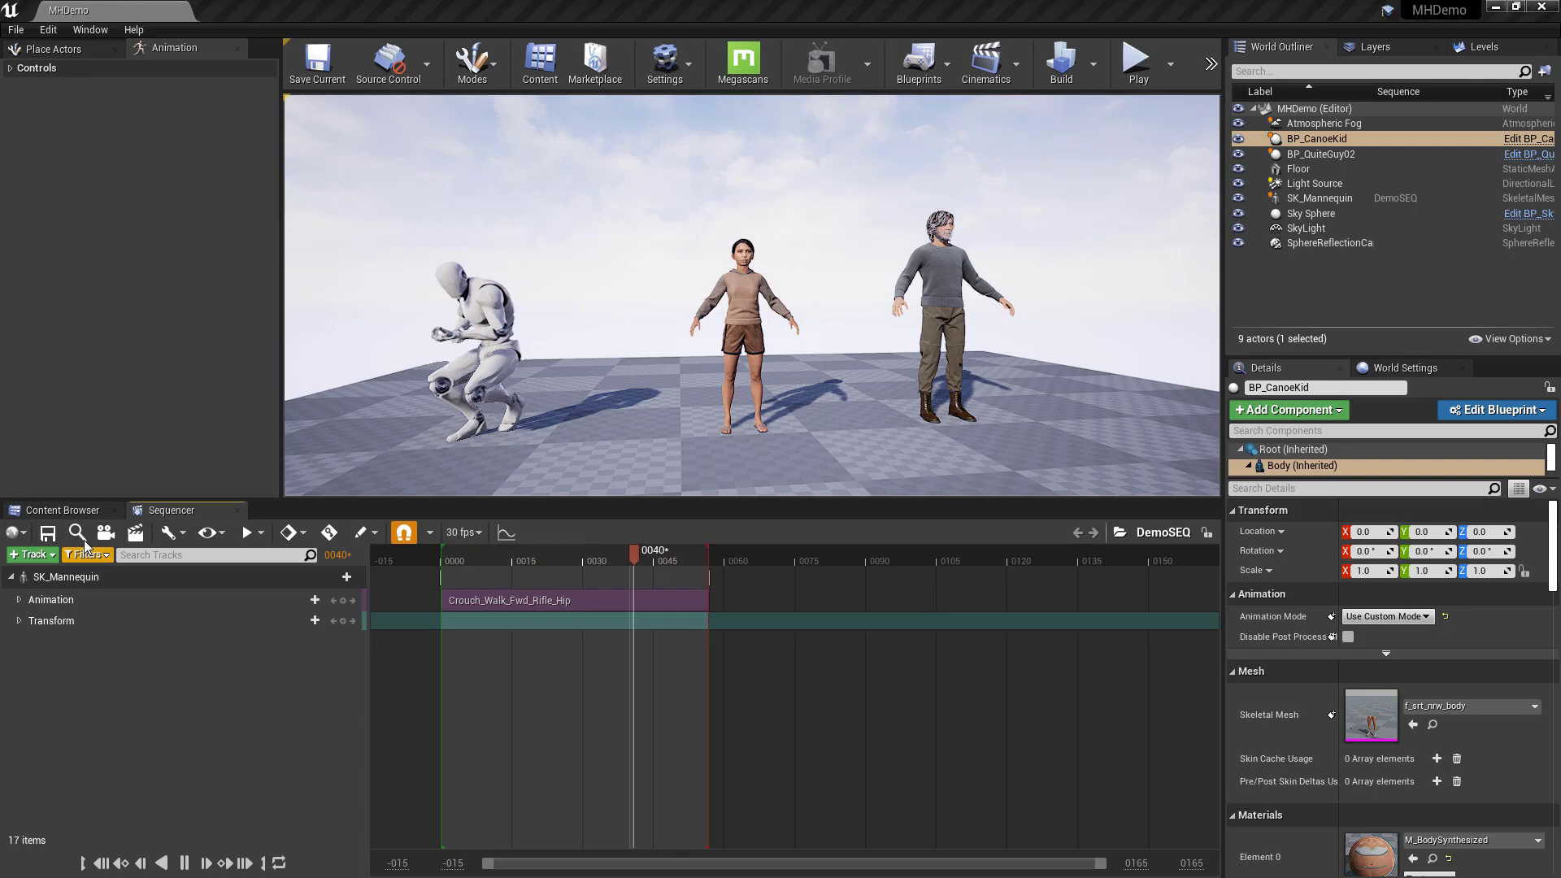
pyautogui.click(46, 511)
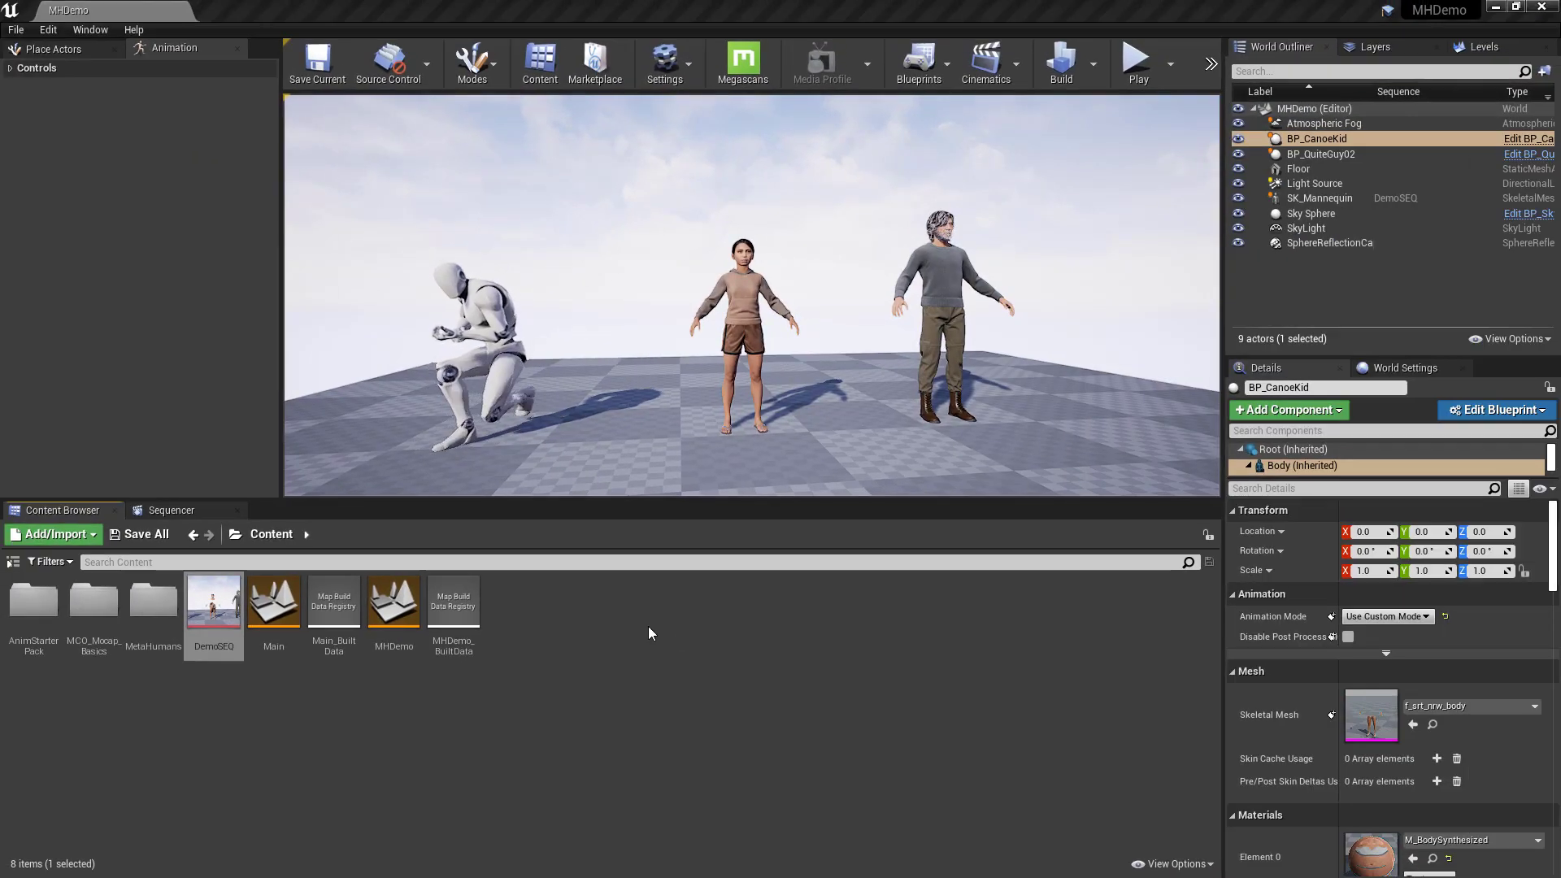
pyautogui.click(171, 511)
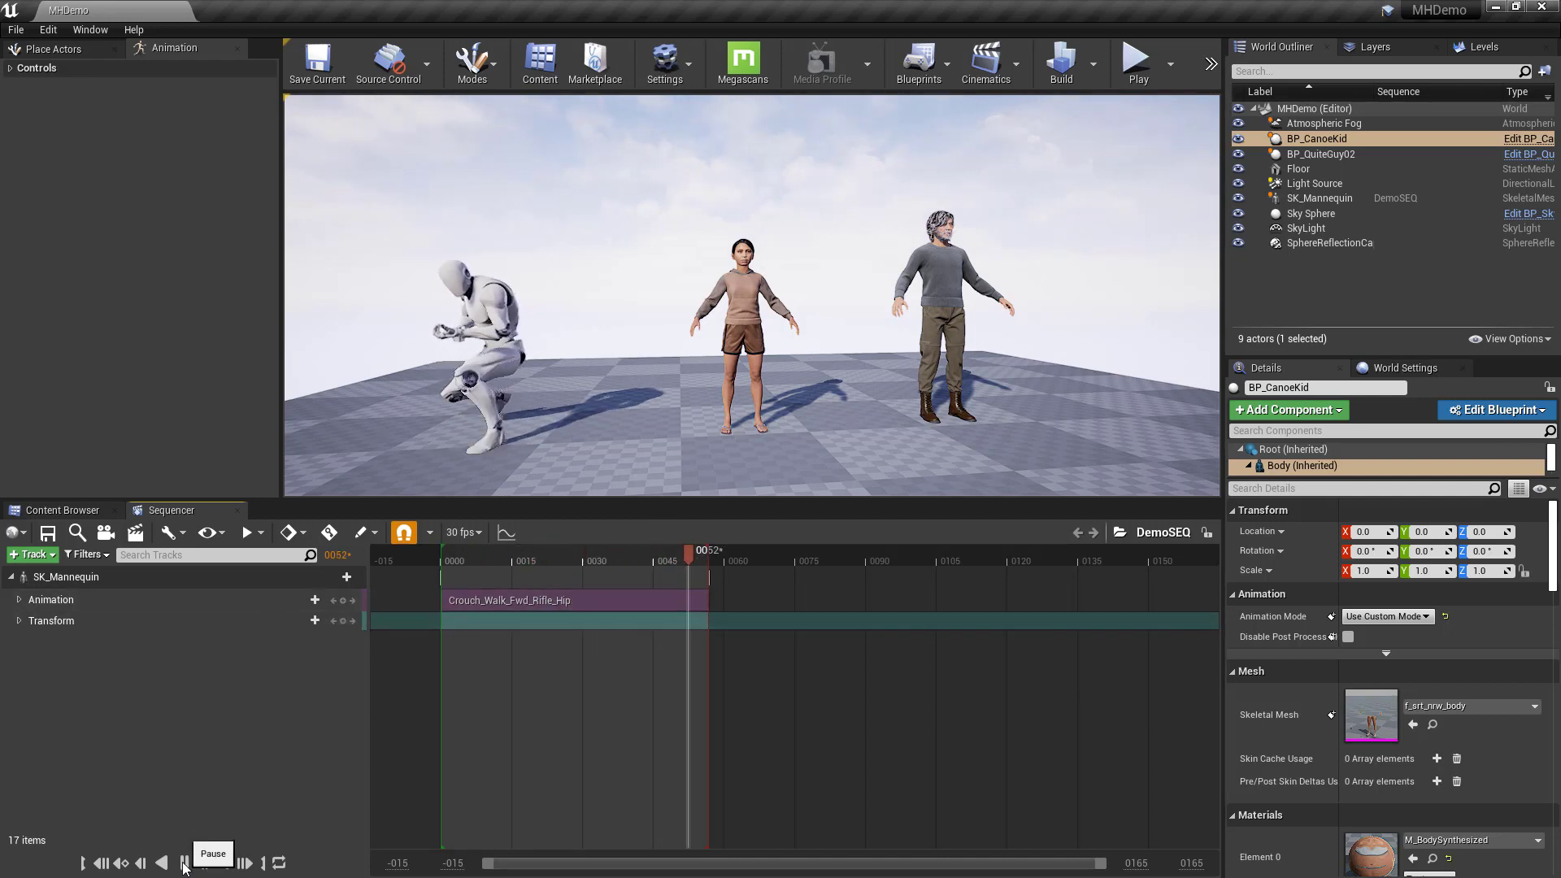
# Pause playback at frame 16 and locate the section's Crouch_Walk_Fwd_Rifle_Hip asset in the Content Browser
pyautogui.click(183, 864)
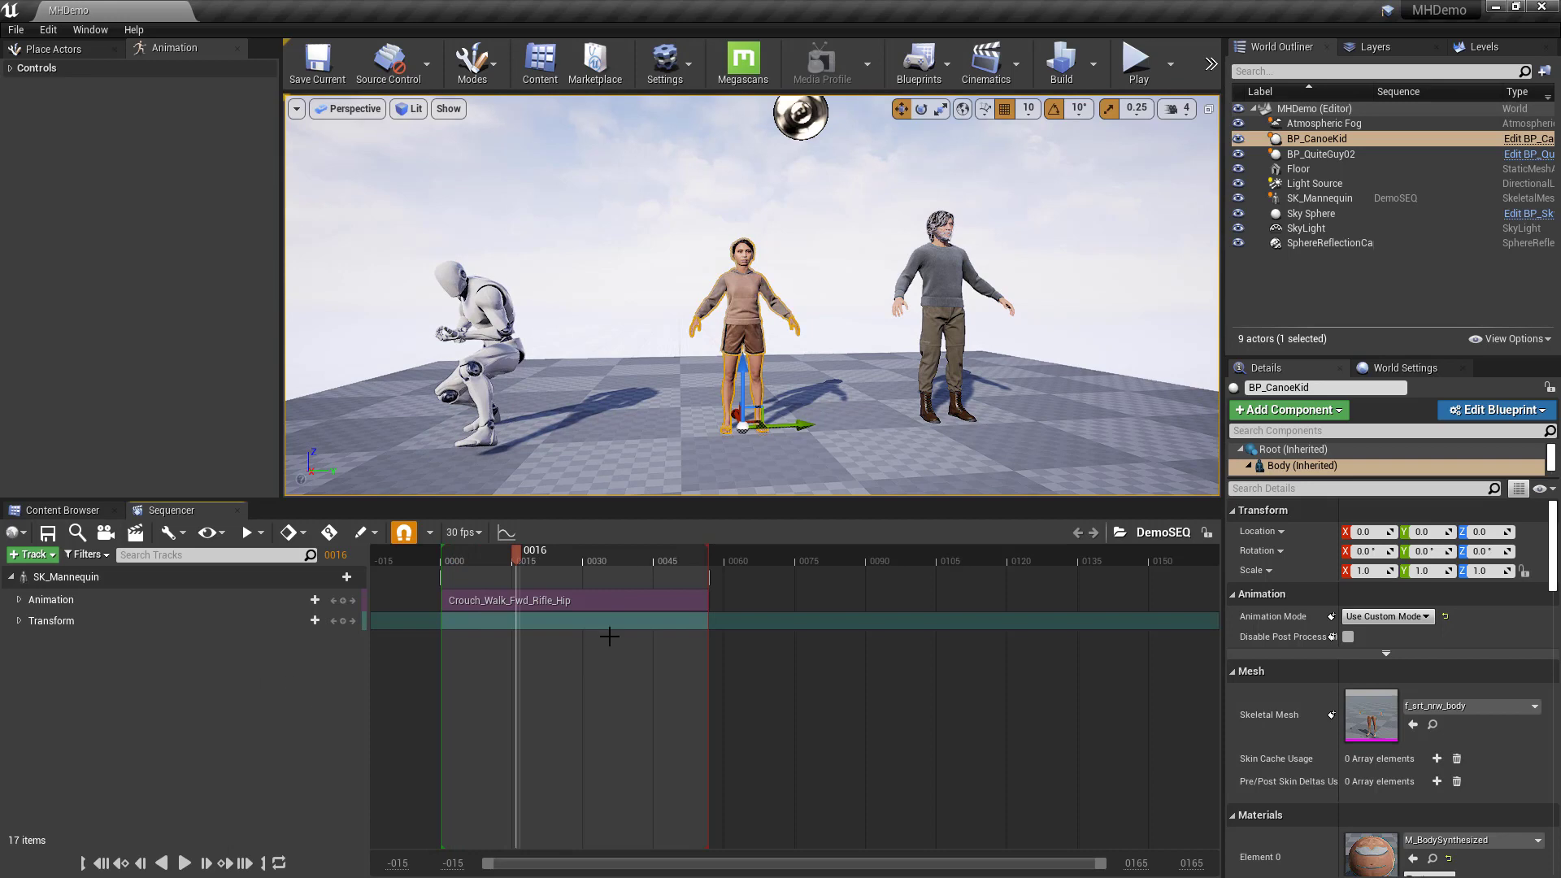
pyautogui.rightClick(575, 600)
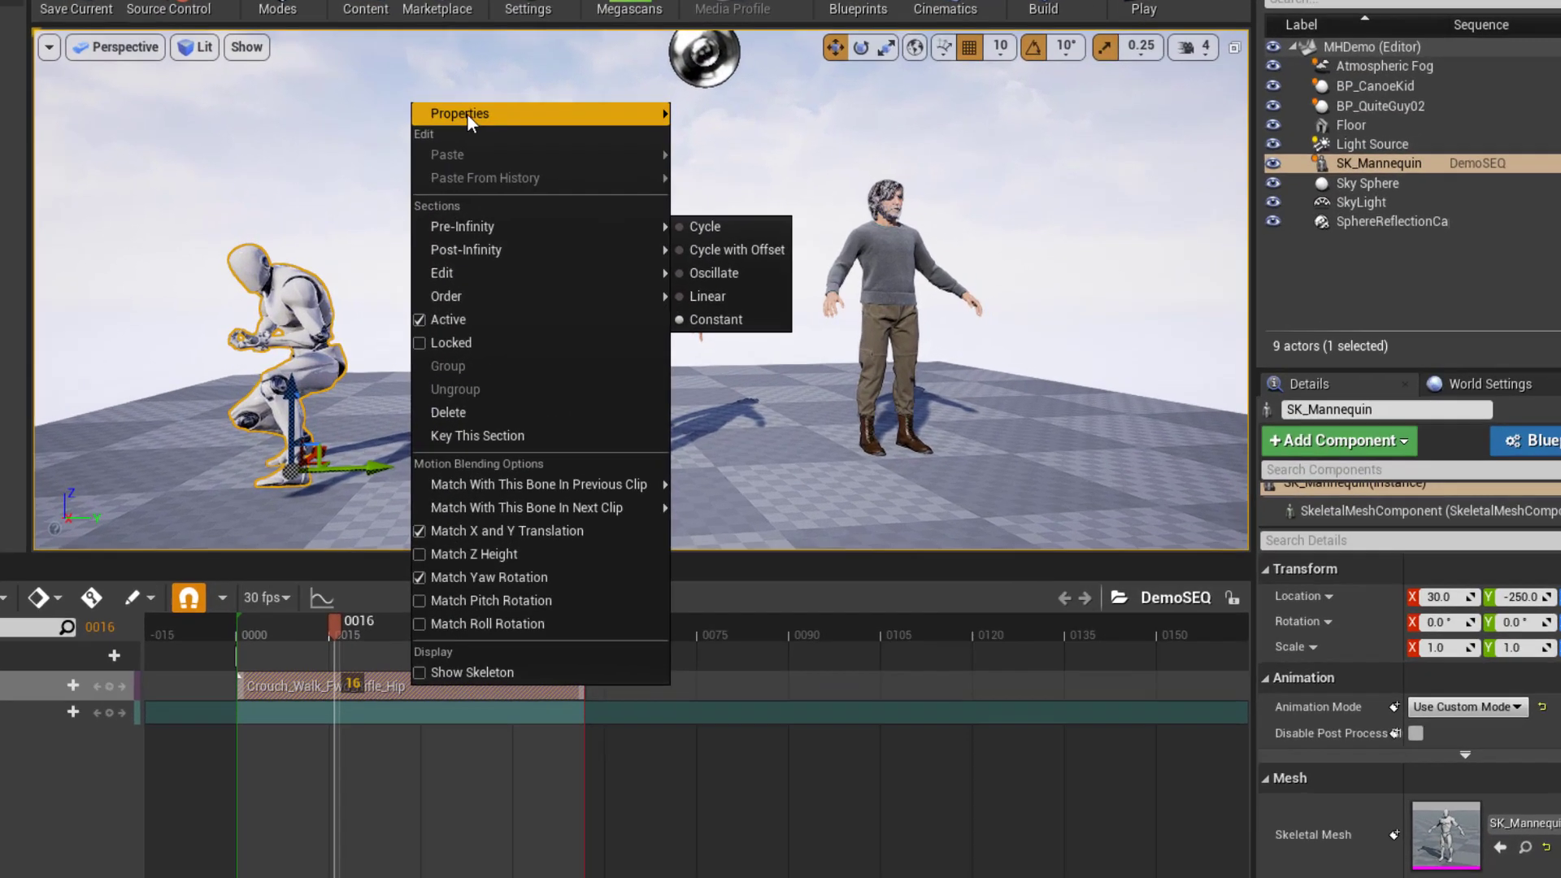
pyautogui.moveTo(631, 162)
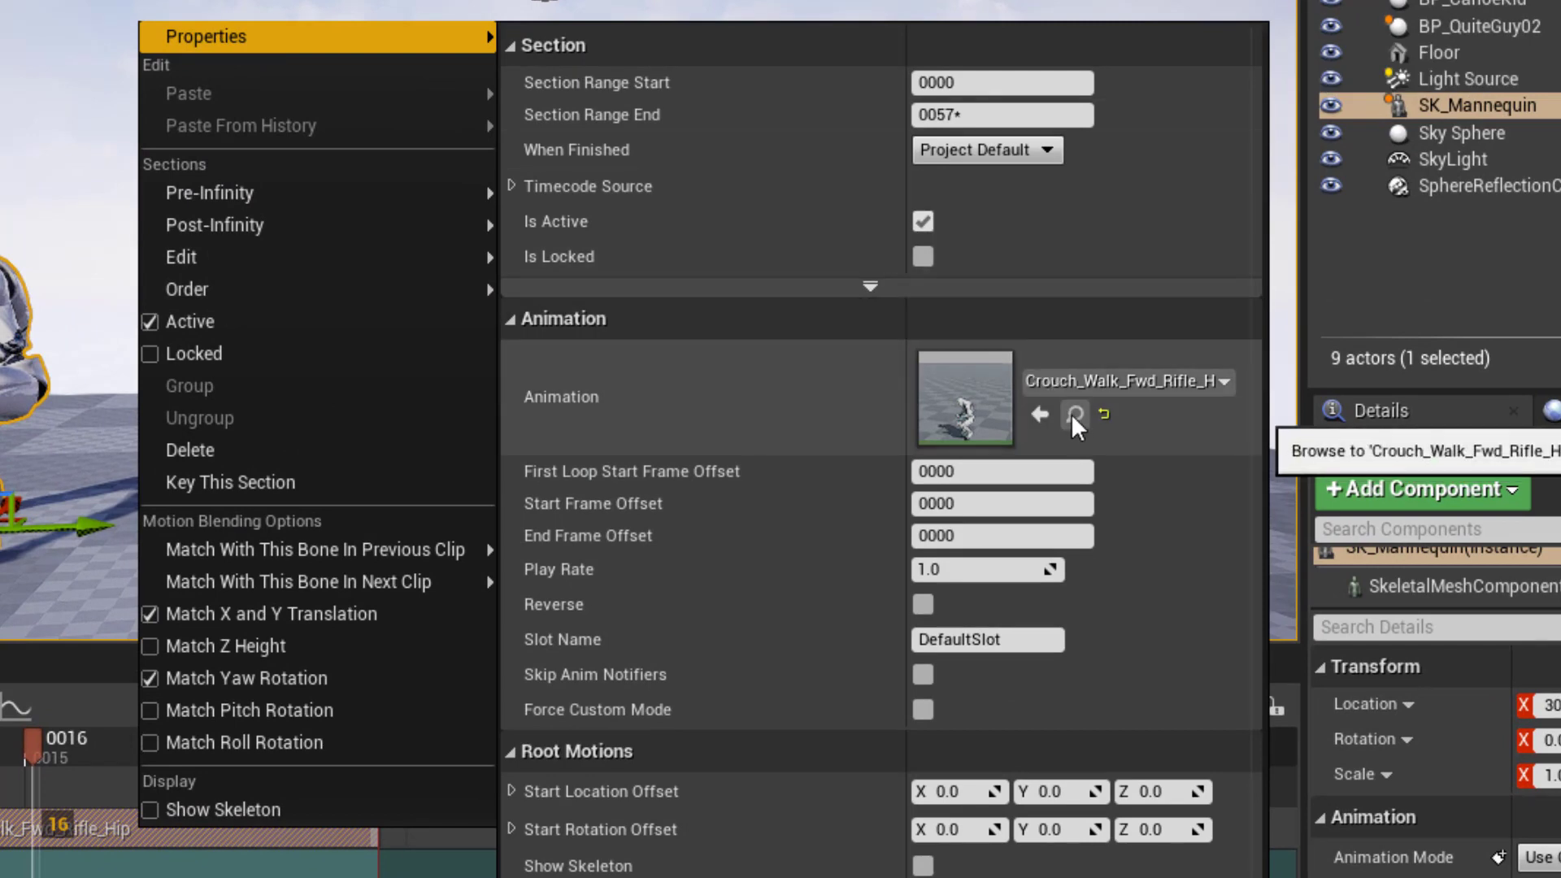
pyautogui.click(1071, 413)
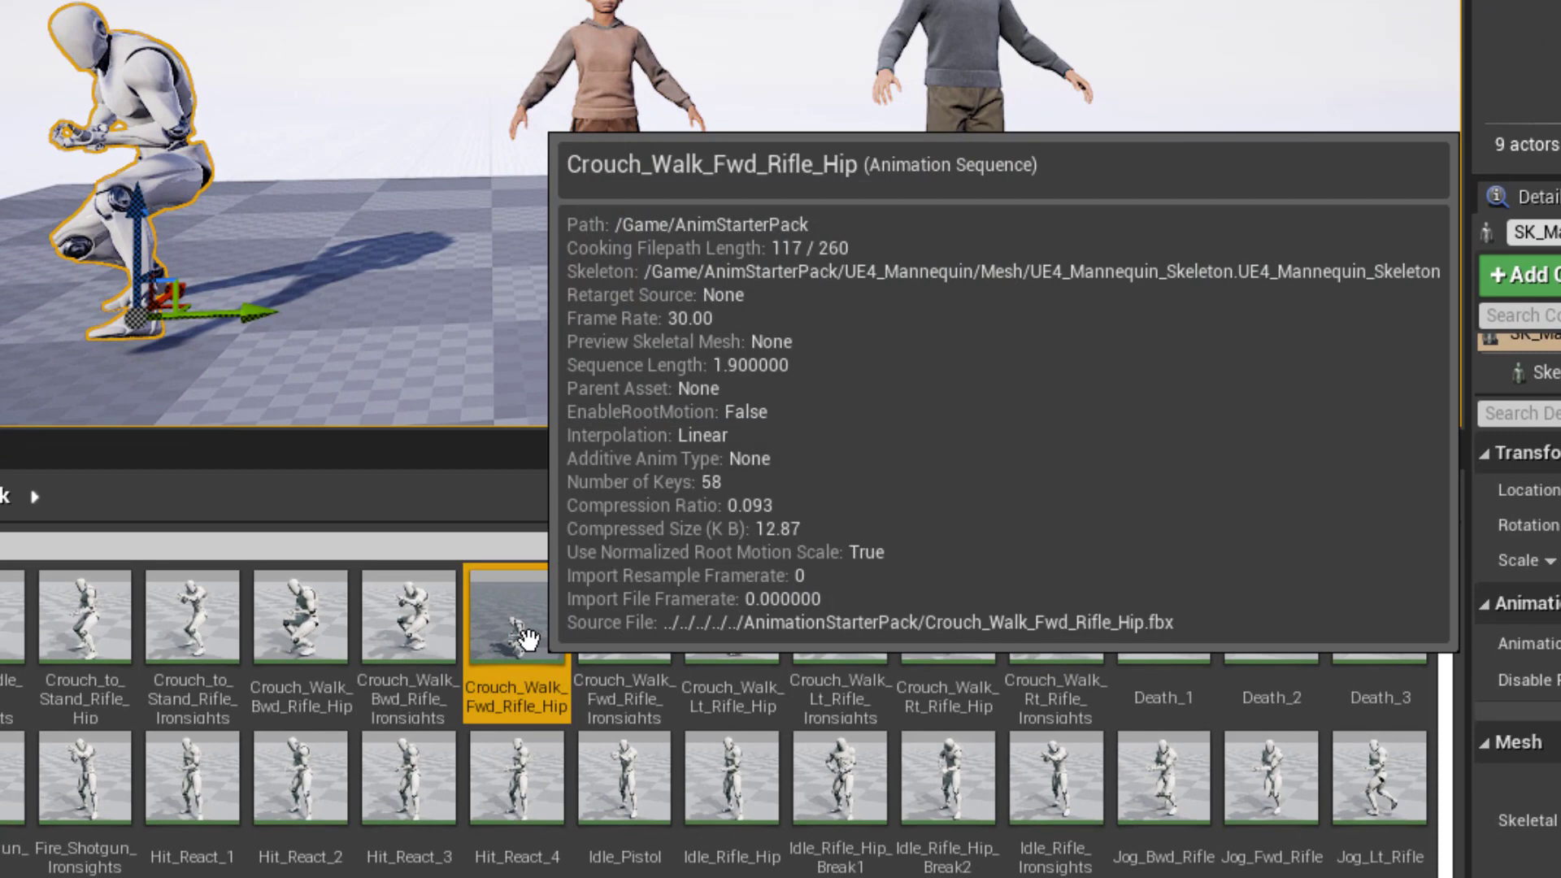
# Export Crouch_Walk_Fwd_Rifle_Hip as an FBX file into the G:/UnrealProjects folder
pyautogui.rightClick(528, 638)
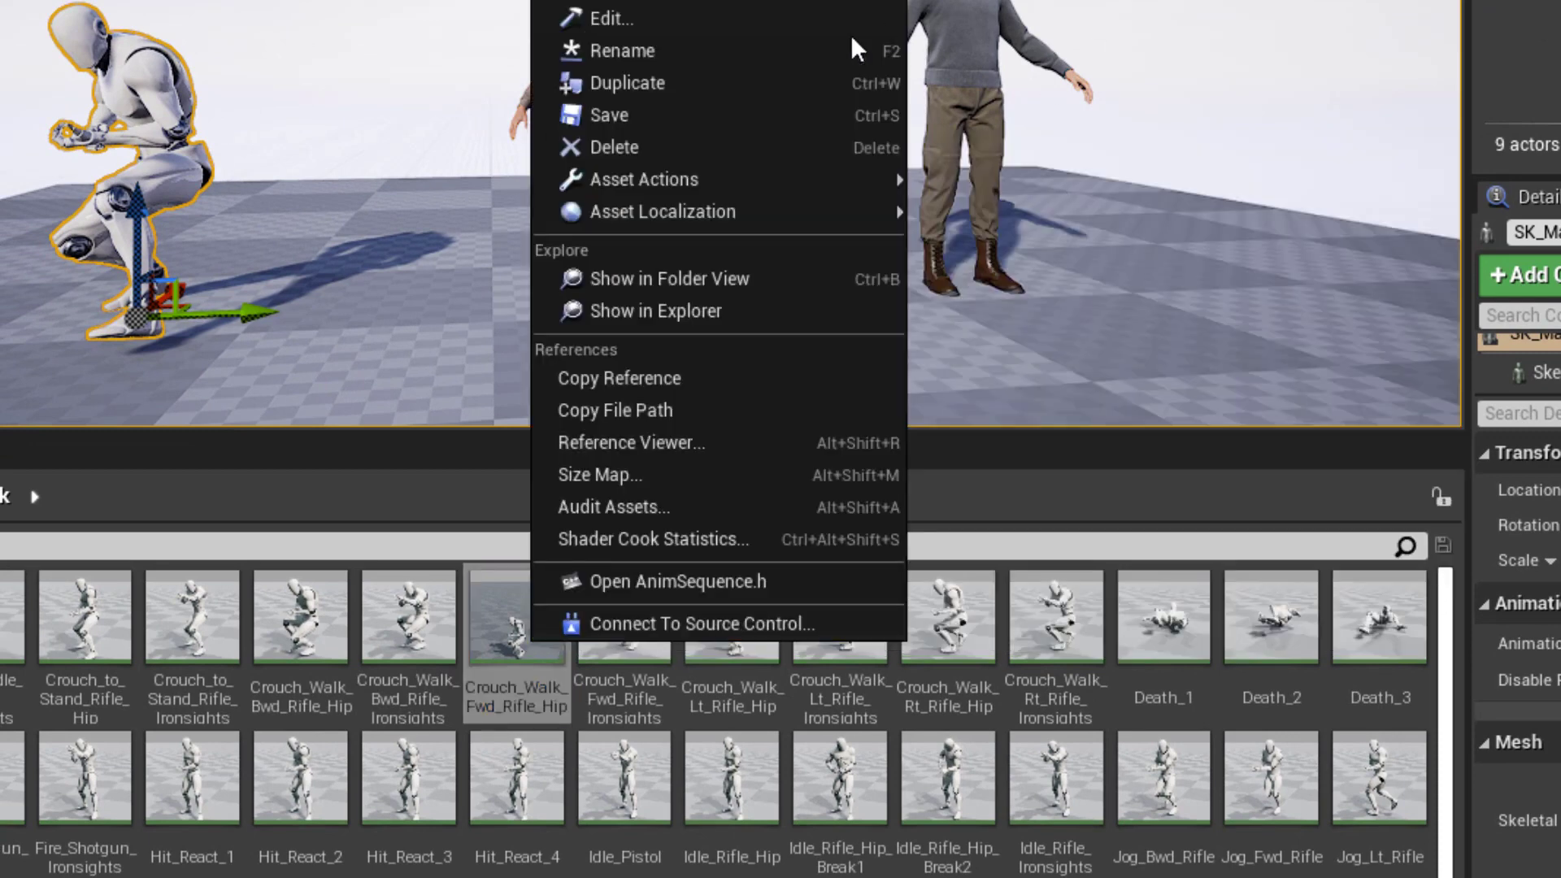
pyautogui.moveTo(741, 179)
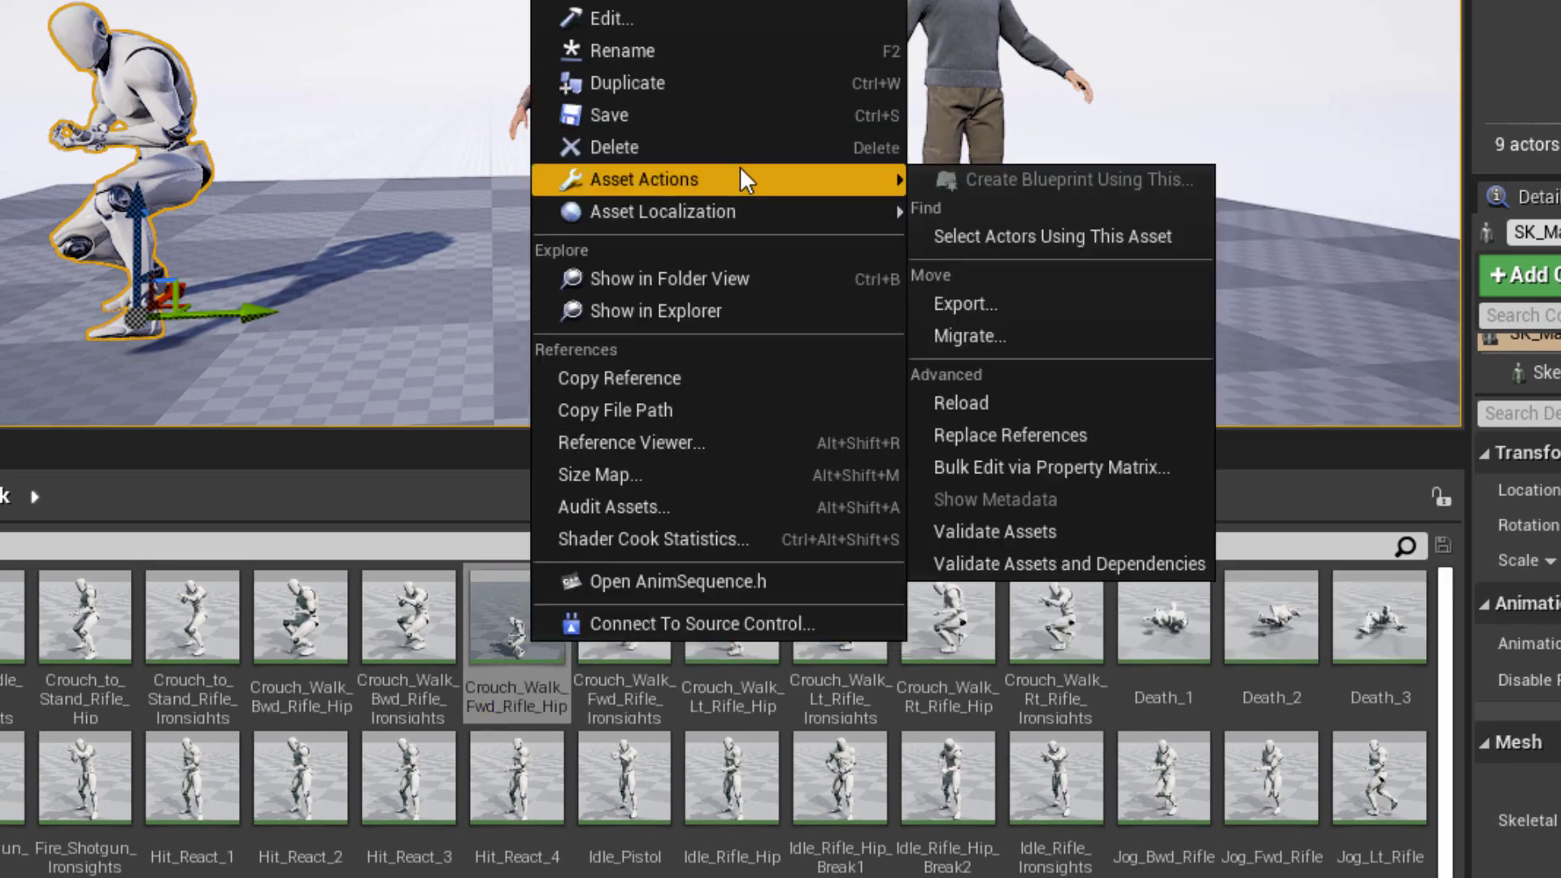
pyautogui.click(971, 307)
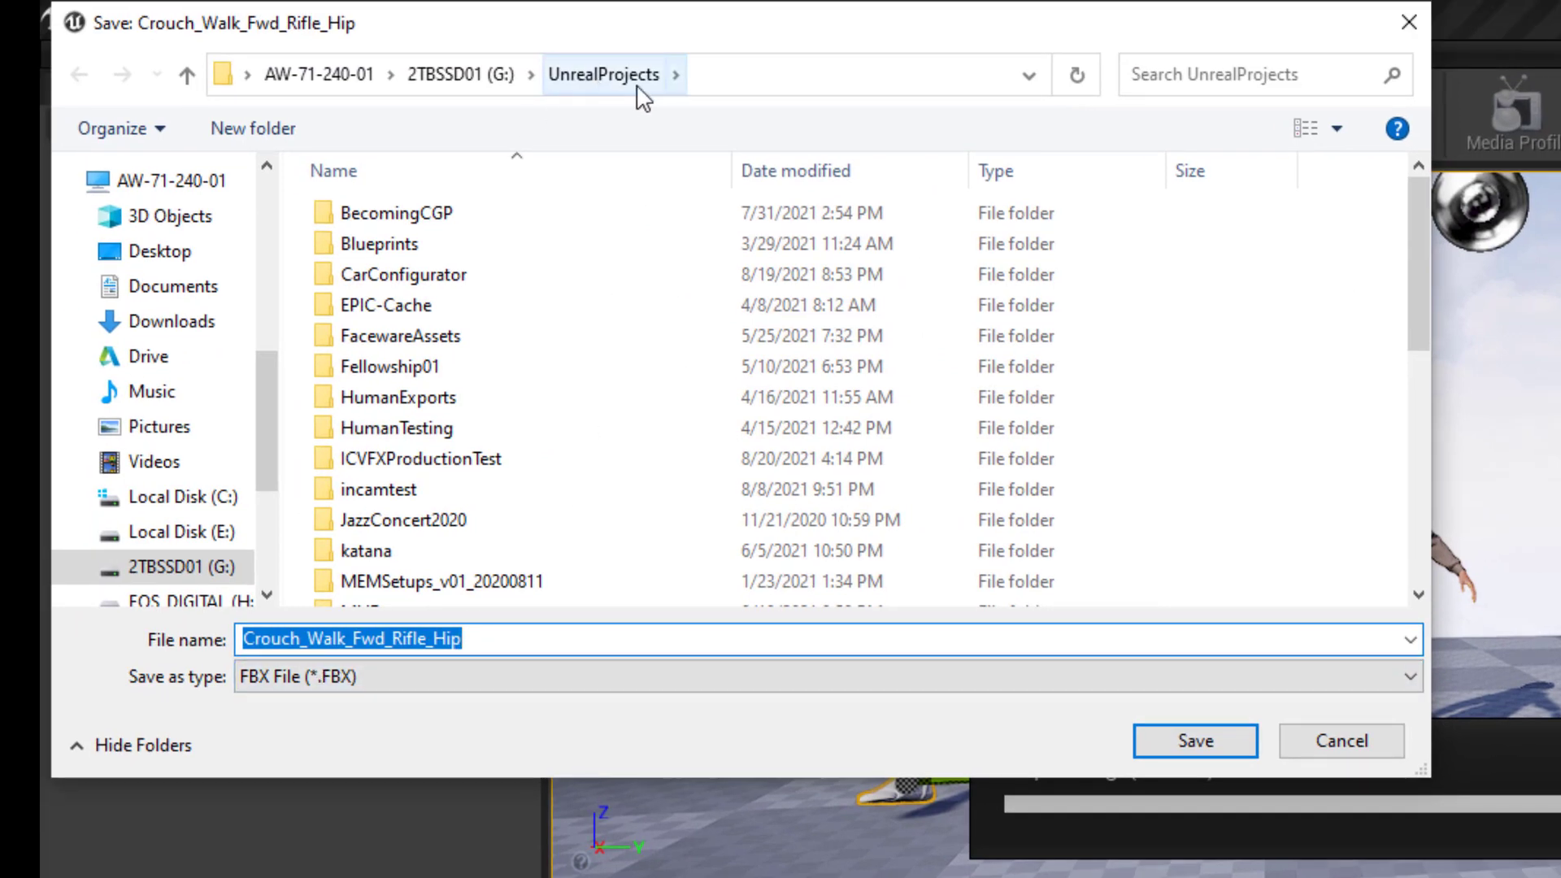
pyautogui.click(1195, 740)
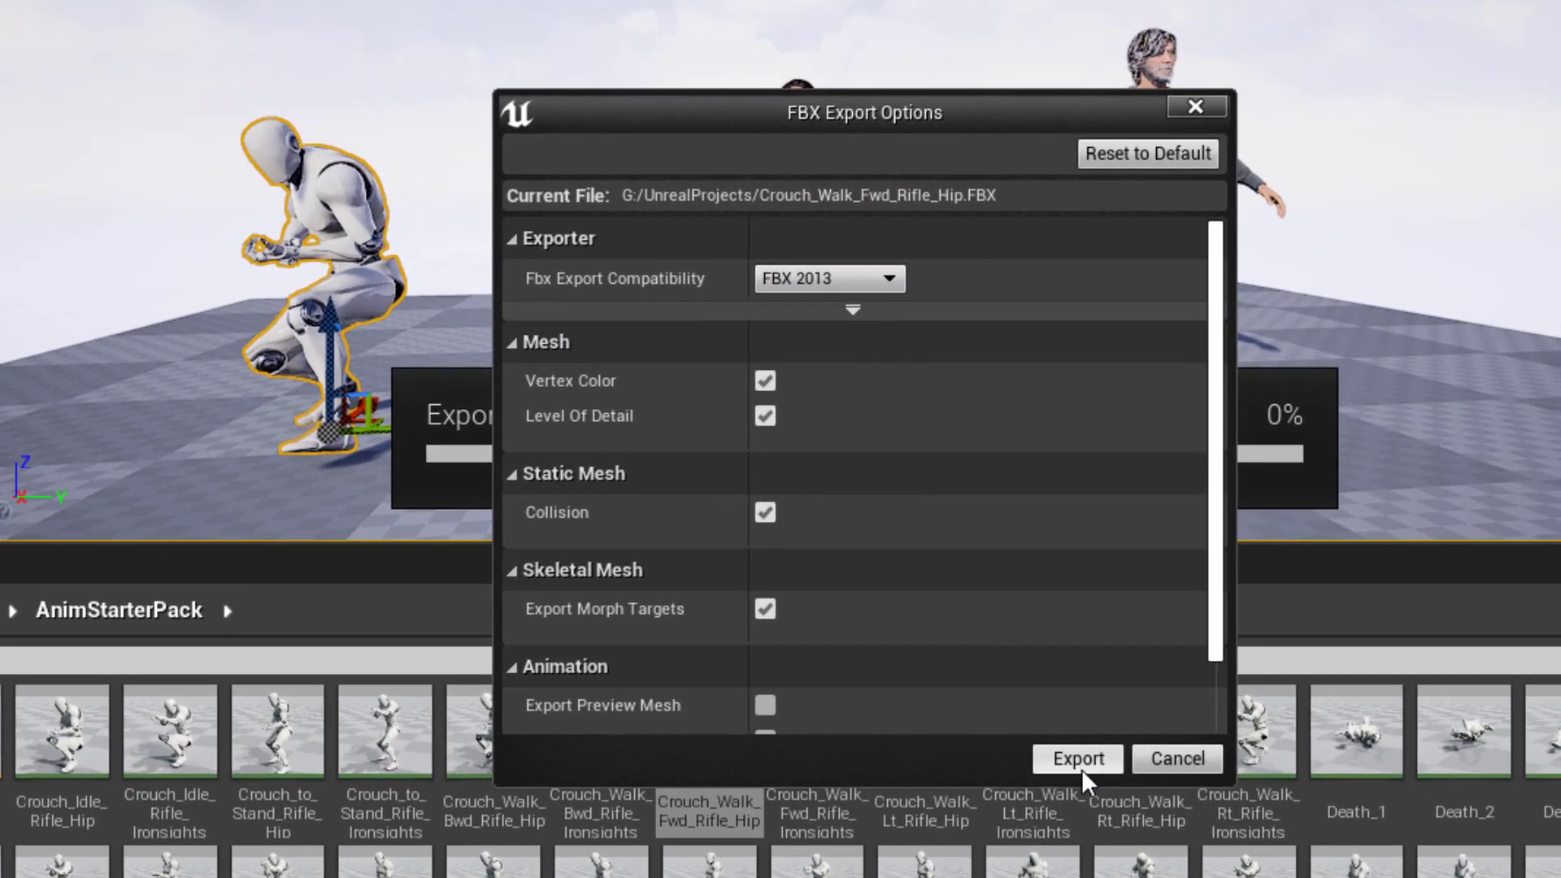
pyautogui.click(1079, 755)
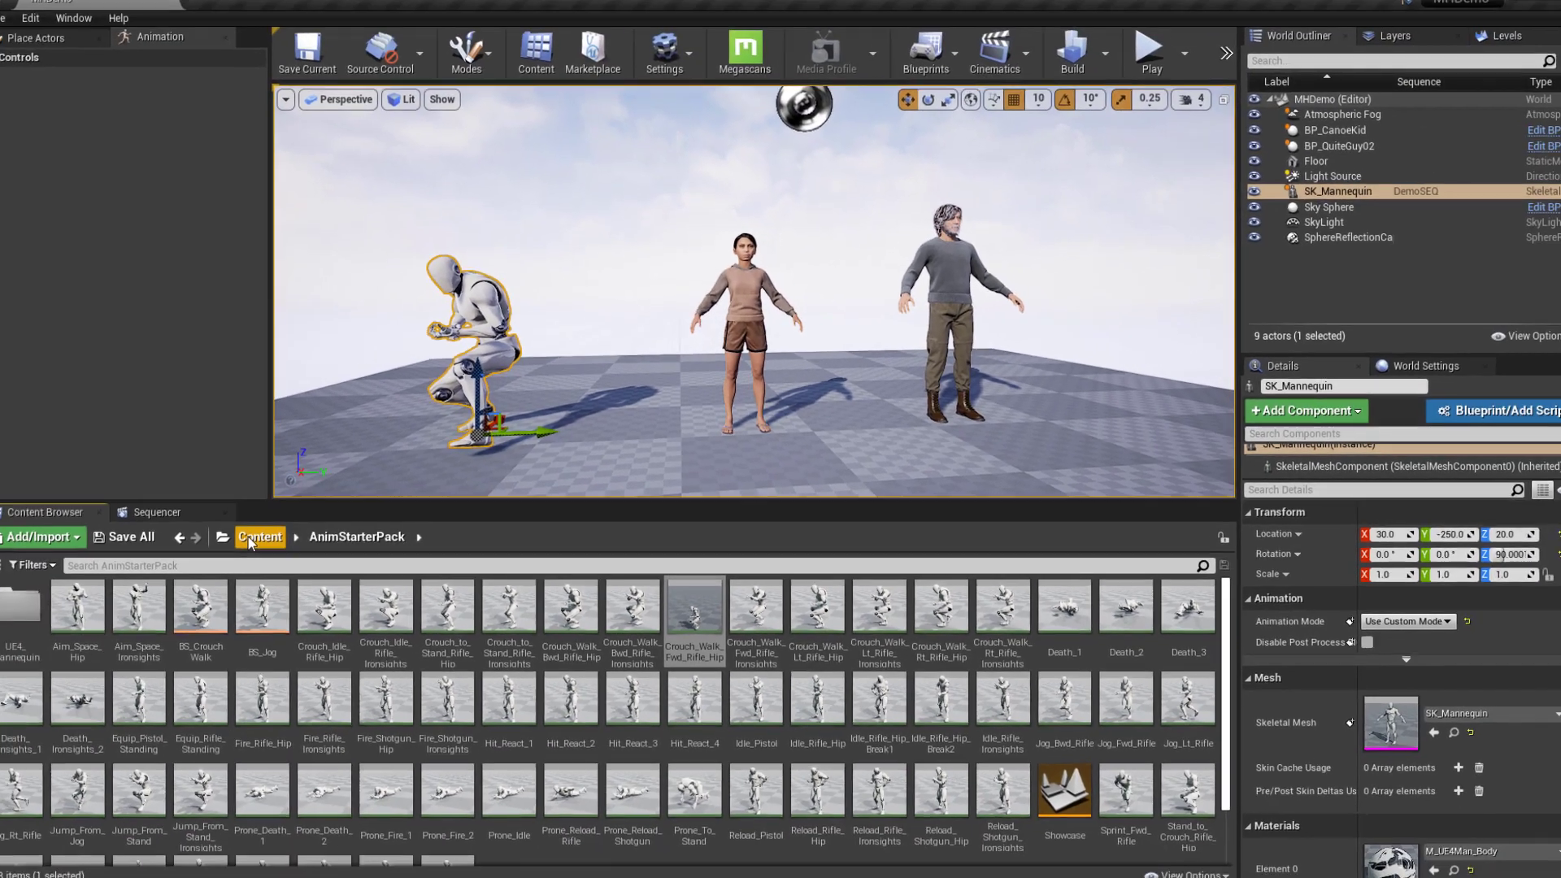
# In the MetaHumans content folder, choose Crouch_Walk_Fwd_Rifle_Hip.FBX for import
pyautogui.click(262, 534)
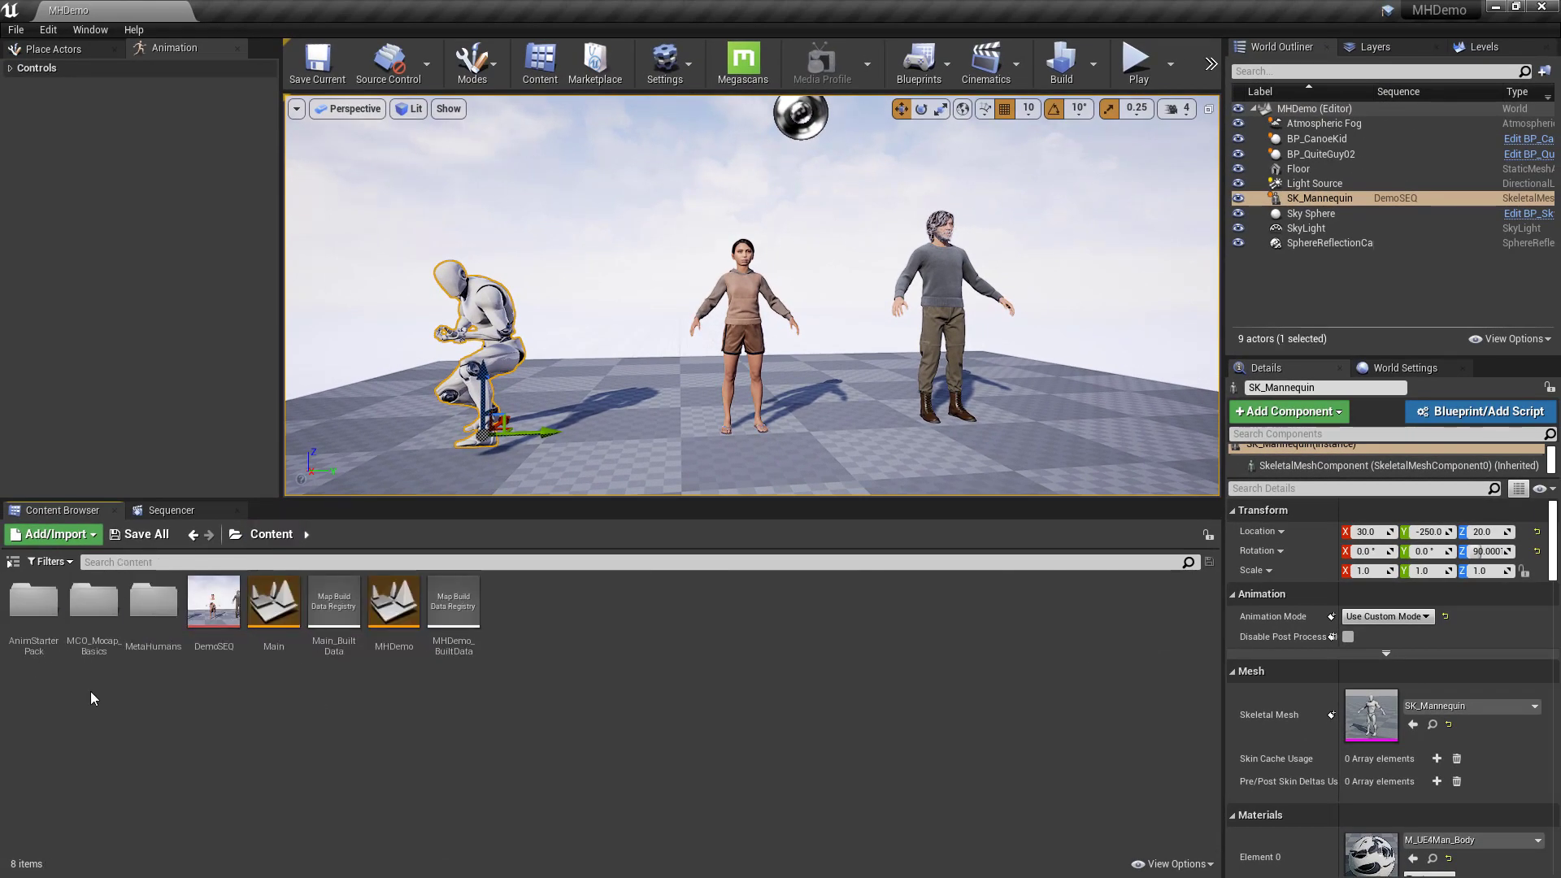
pyautogui.doubleClick(163, 634)
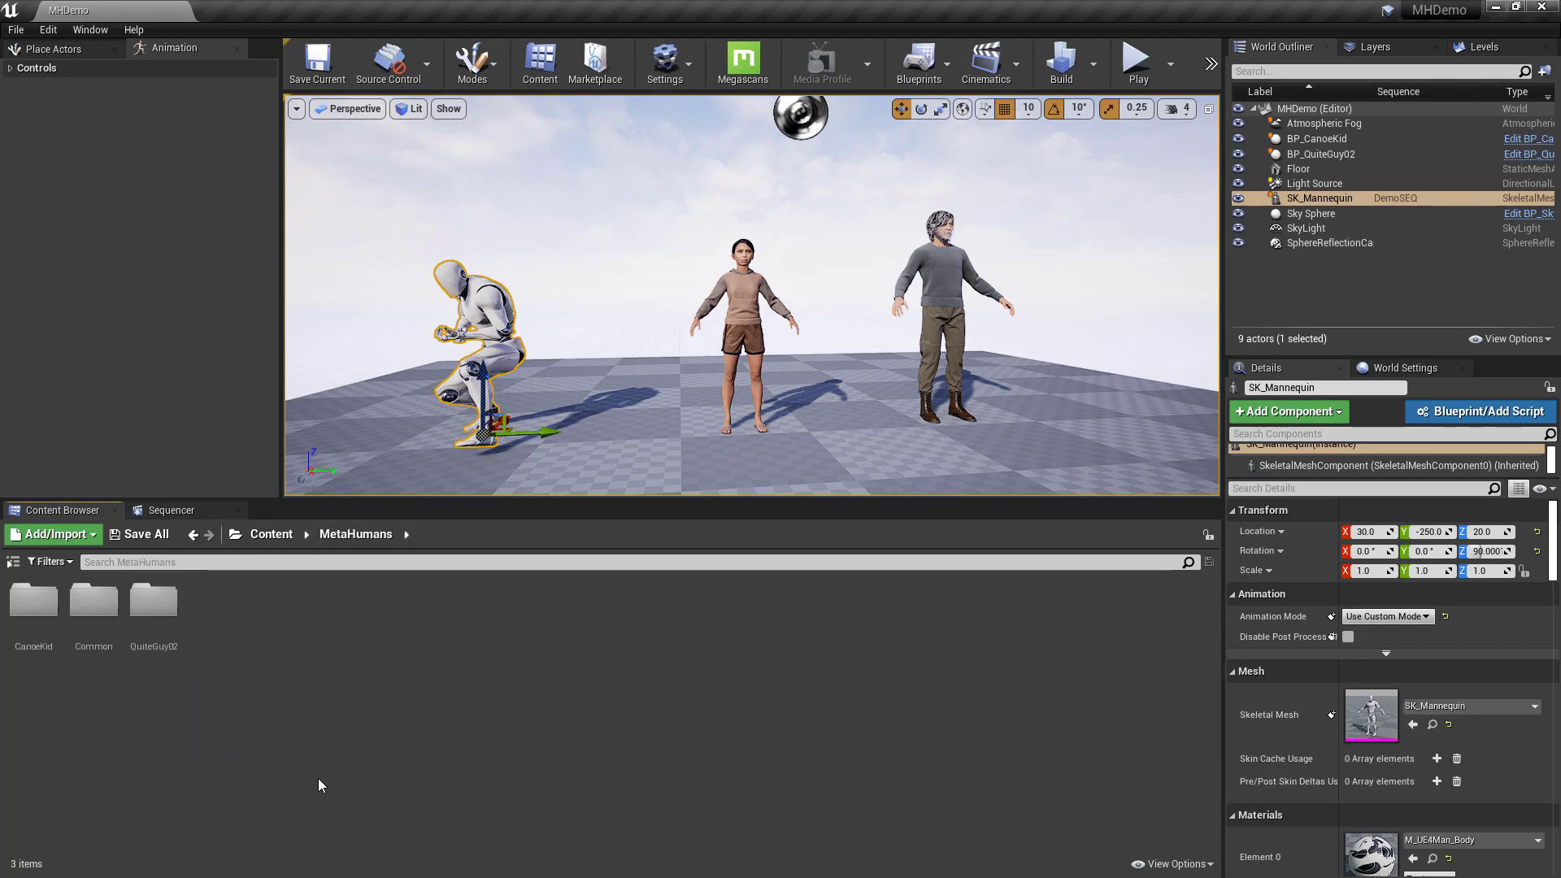
pyautogui.rightClick(257, 639)
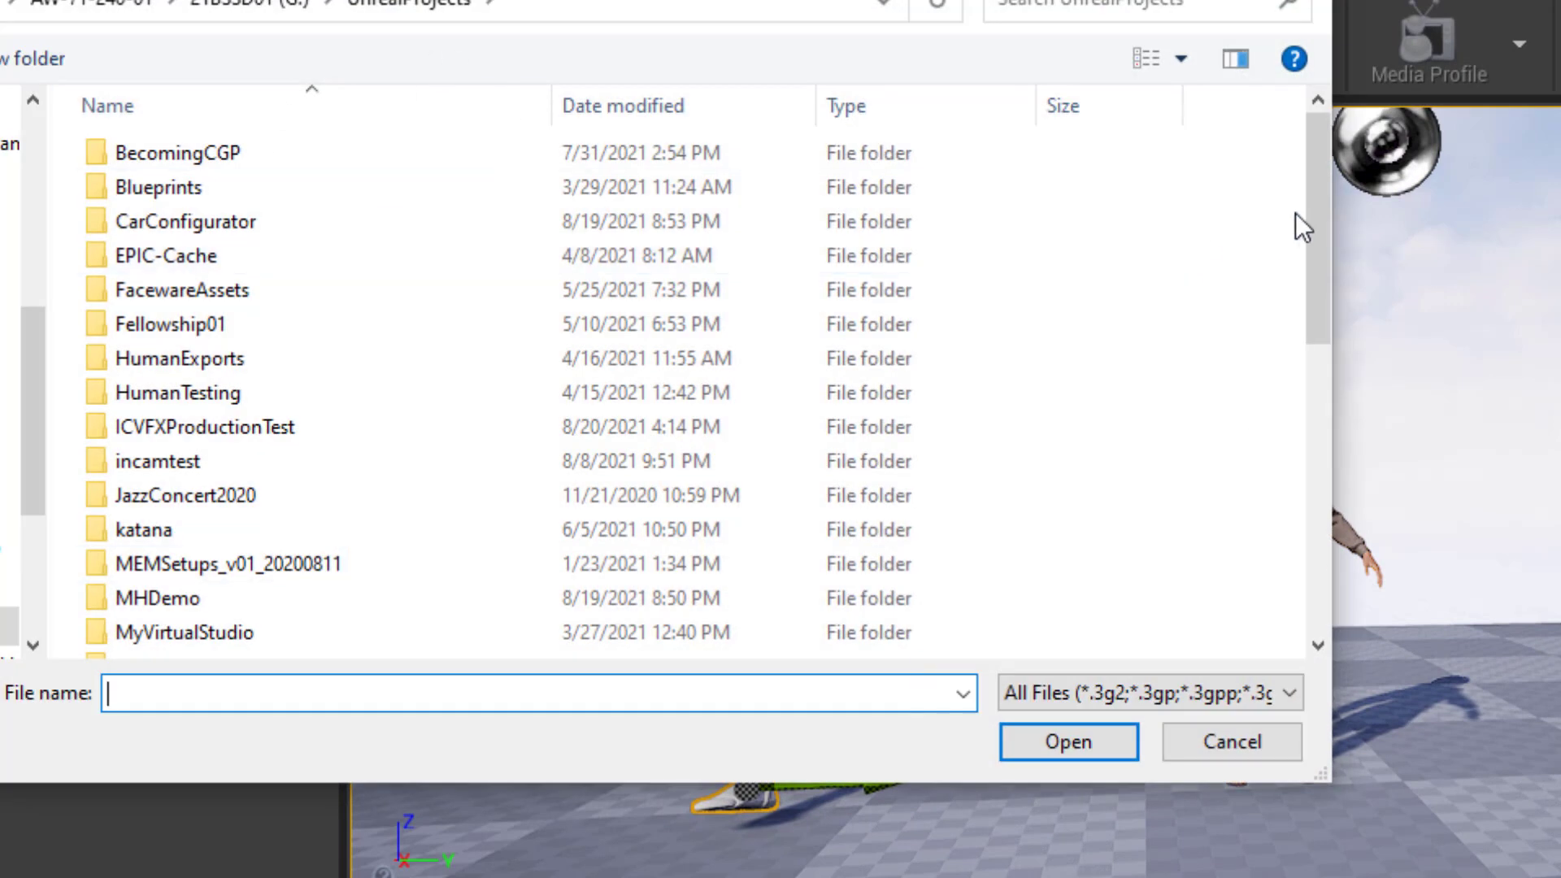
pyautogui.moveTo(1317, 203); pyautogui.dragTo(1290, 443)
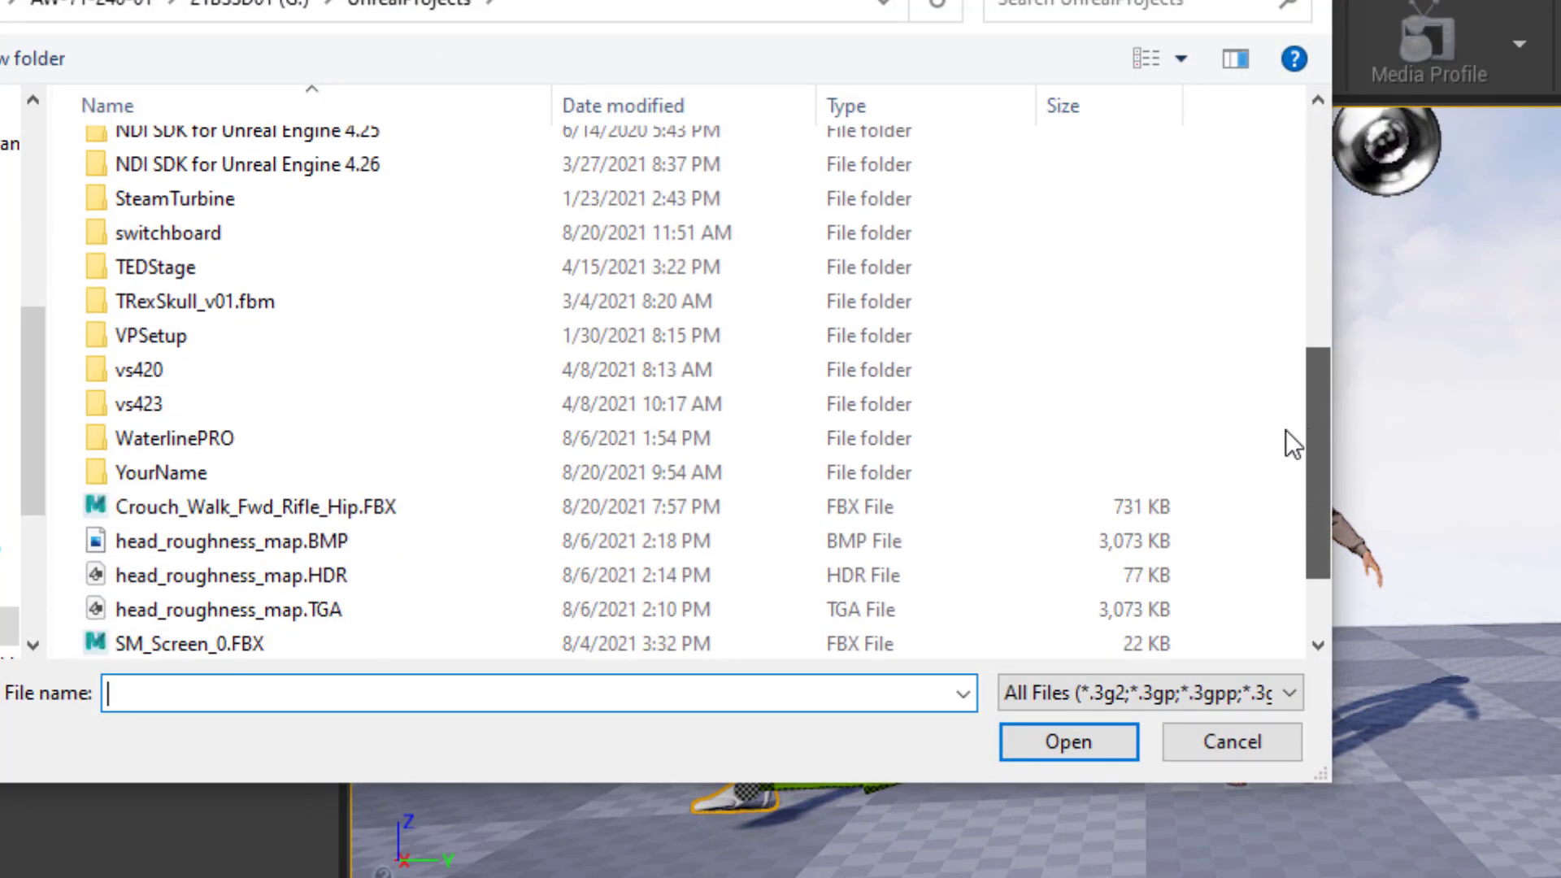
pyautogui.click(174, 507)
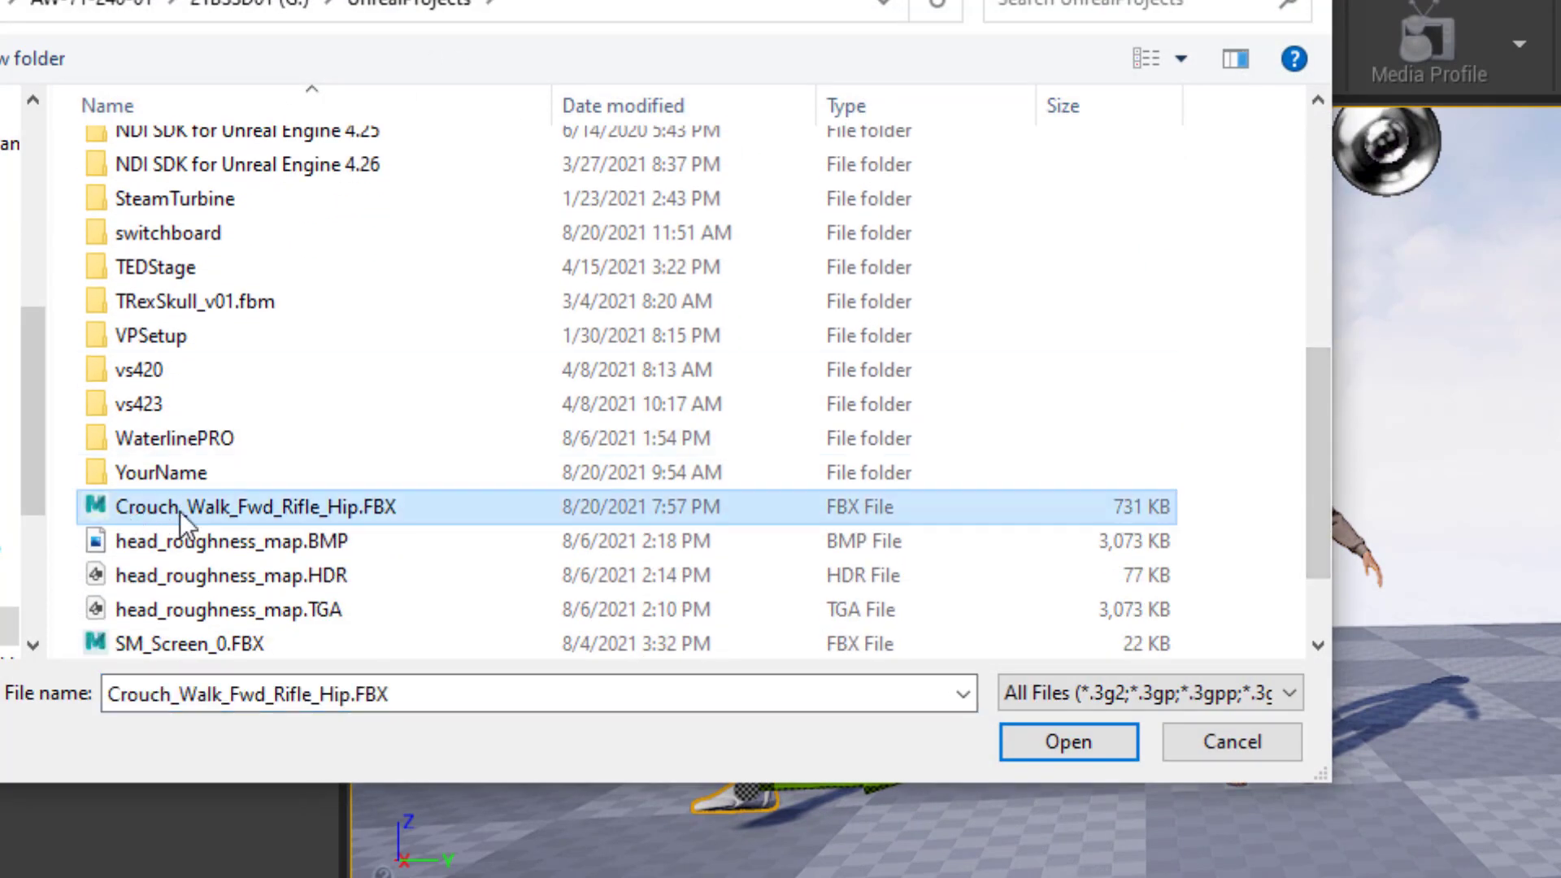
pyautogui.click(1072, 744)
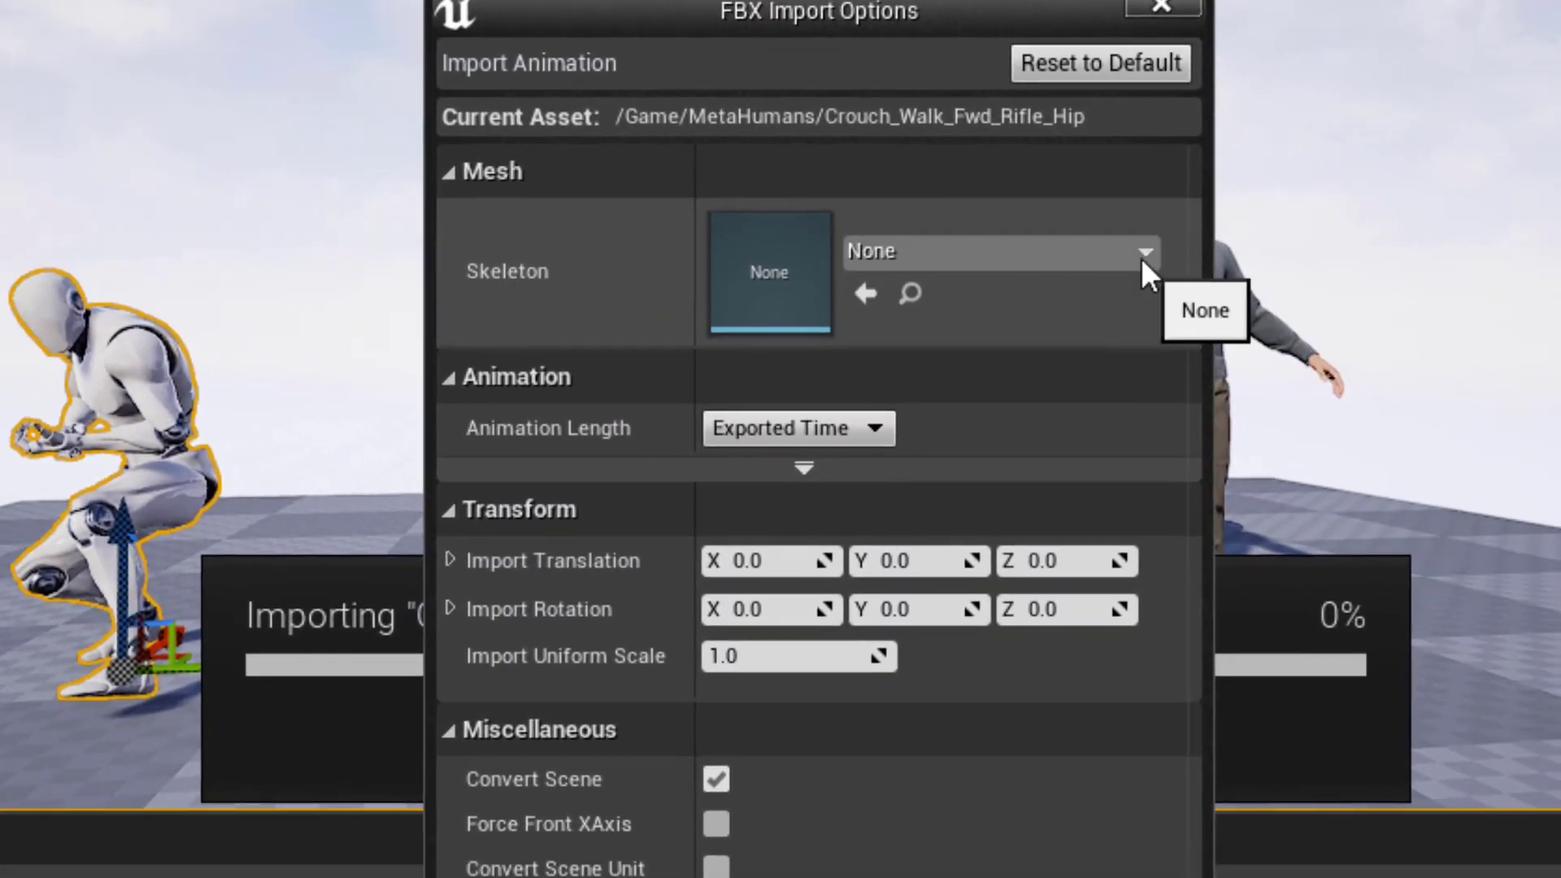
# Import the animation onto the metahuman_base_skel skeleton and dismiss the warnings log
pyautogui.click(1142, 257)
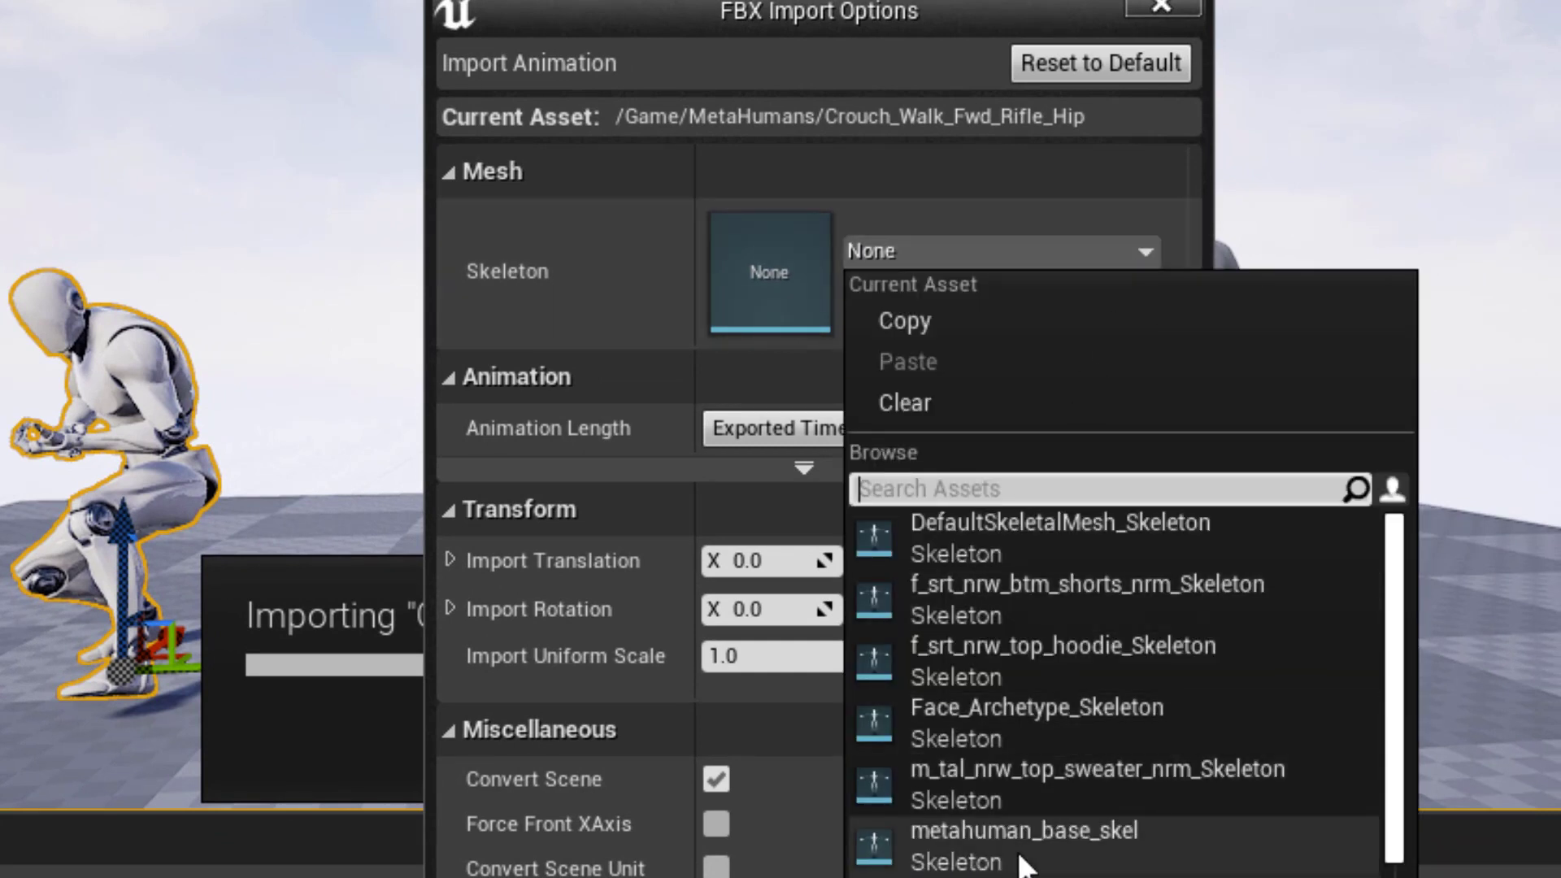
pyautogui.click(1060, 854)
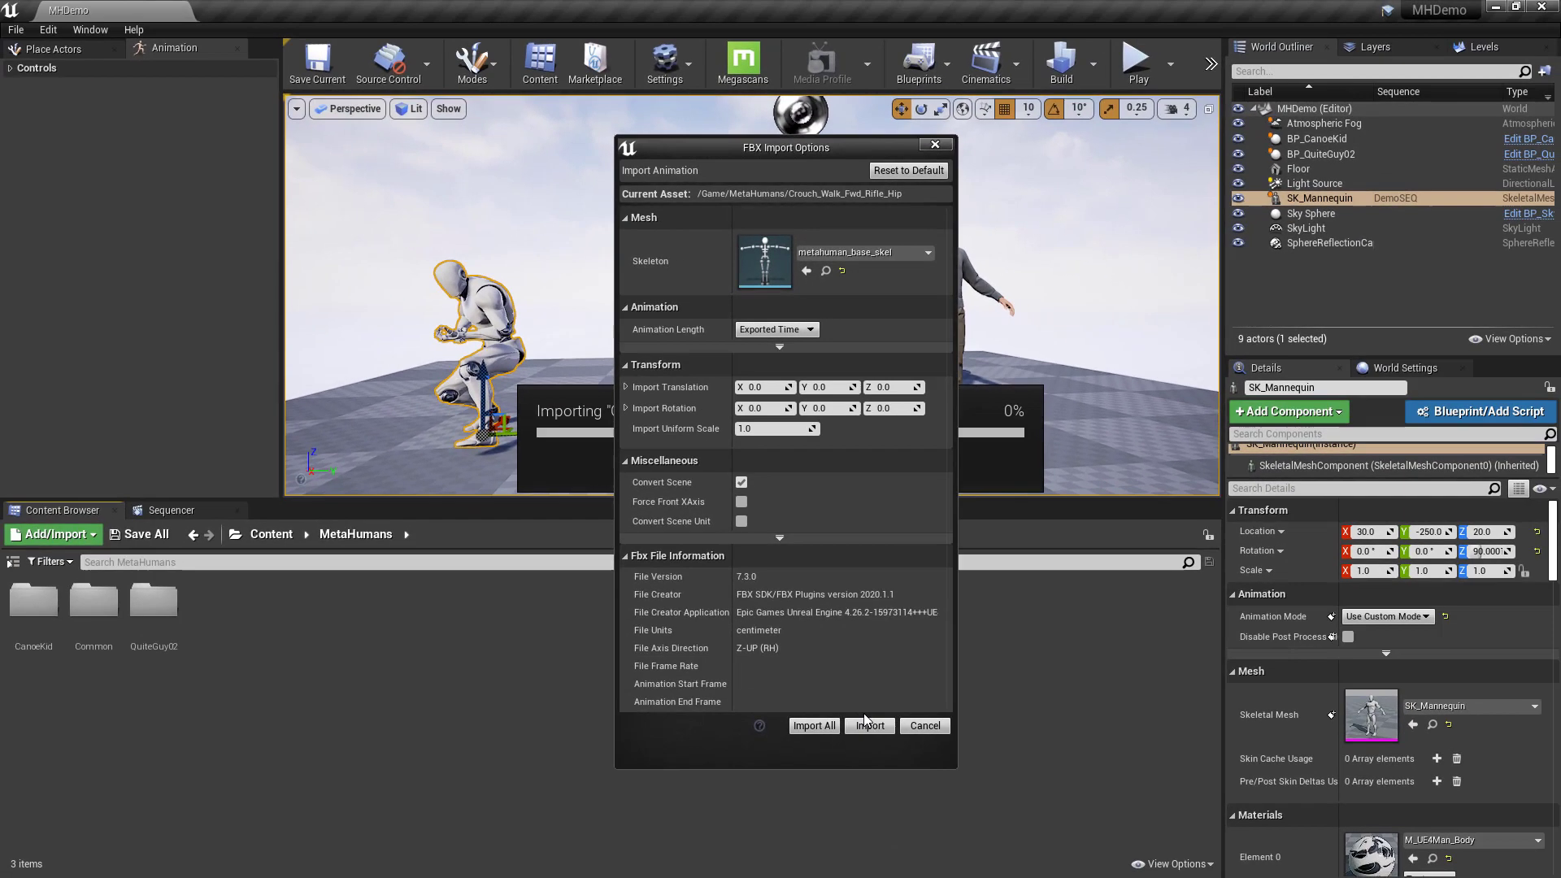
pyautogui.click(864, 727)
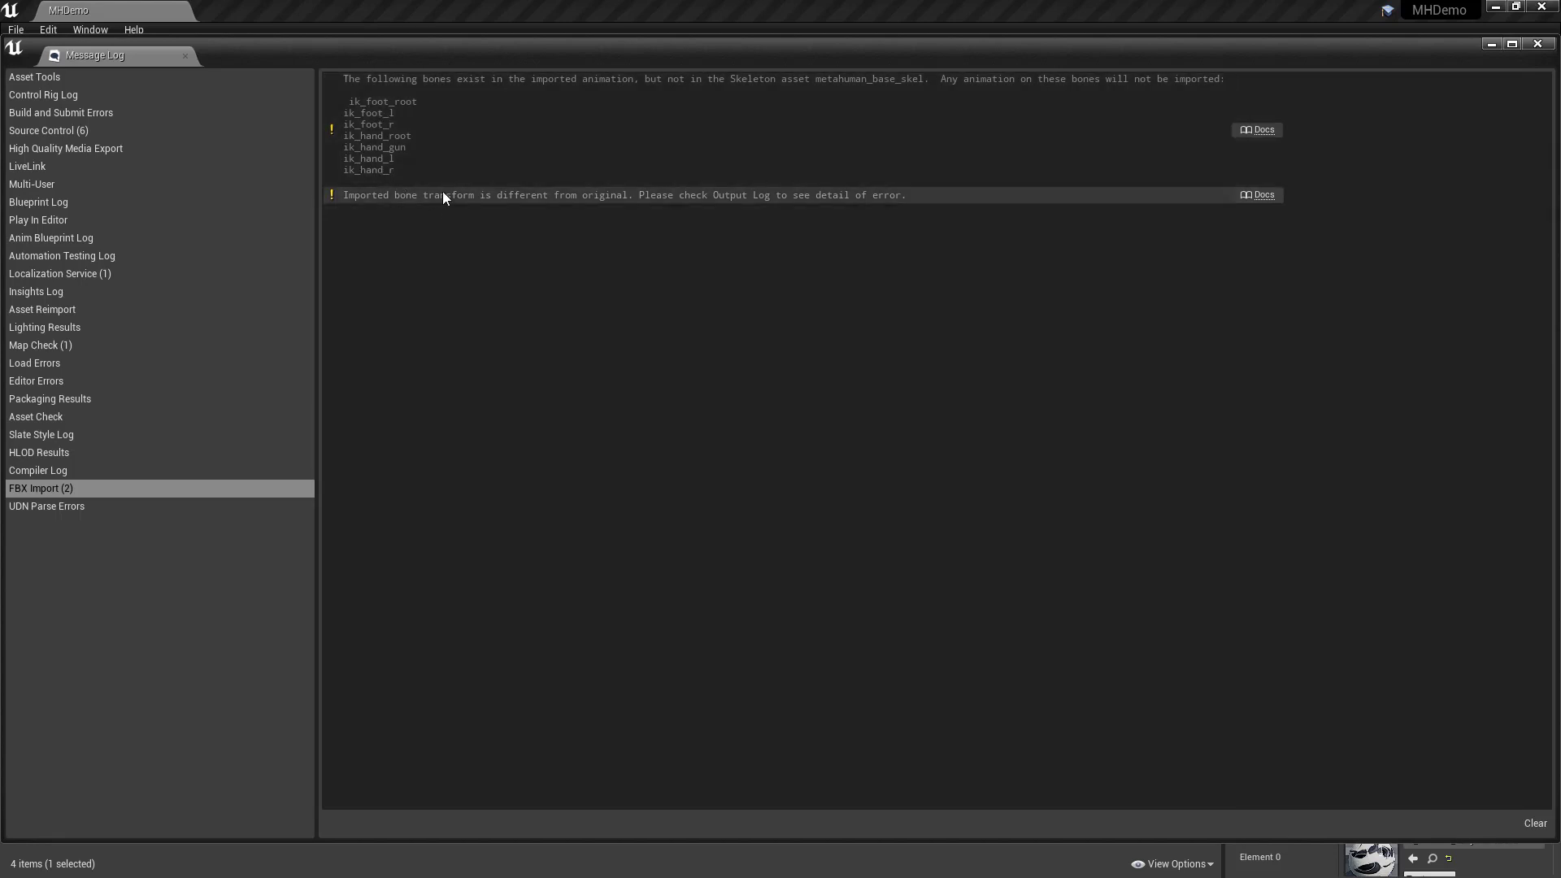
pyautogui.click(1537, 44)
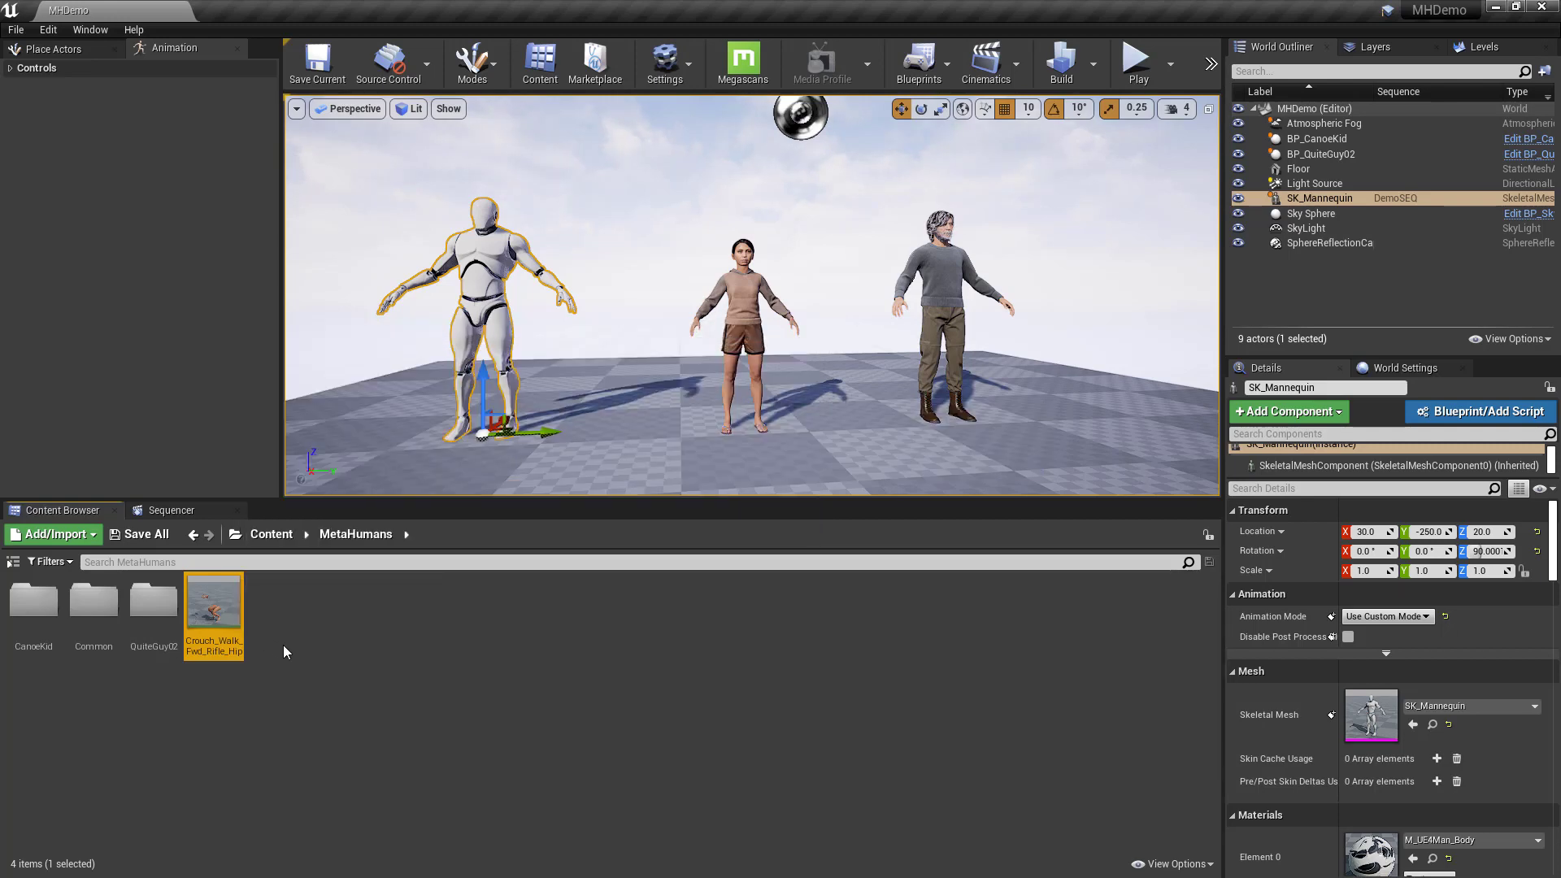
# Add BP_CanoeKid to the DemoSEQ sequence and delete its MetaHuman_ControlRig track
pyautogui.click(187, 514)
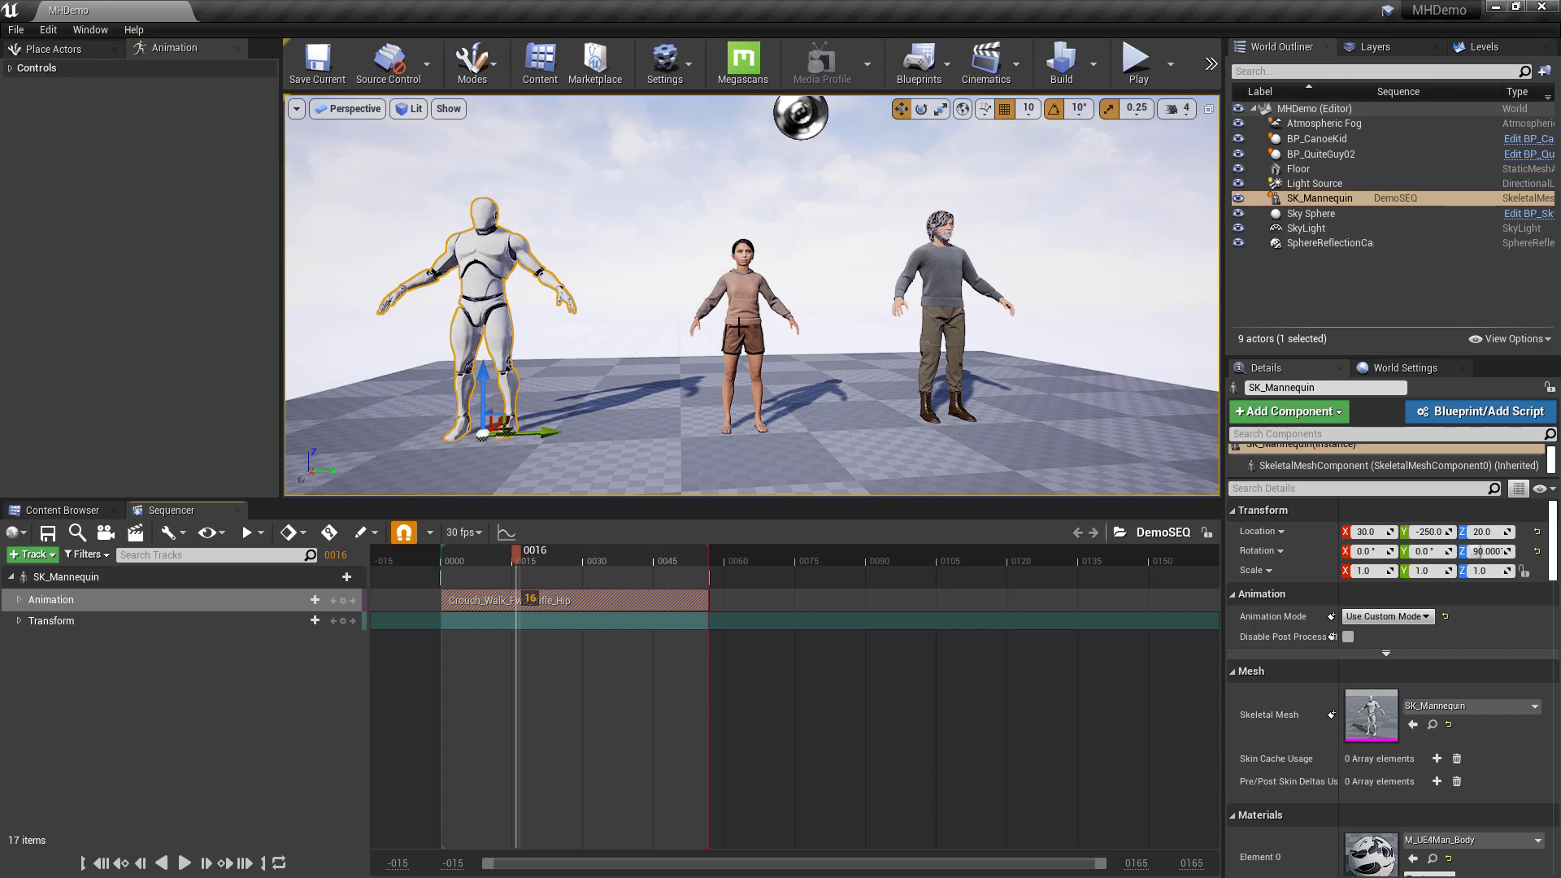
pyautogui.click(749, 300)
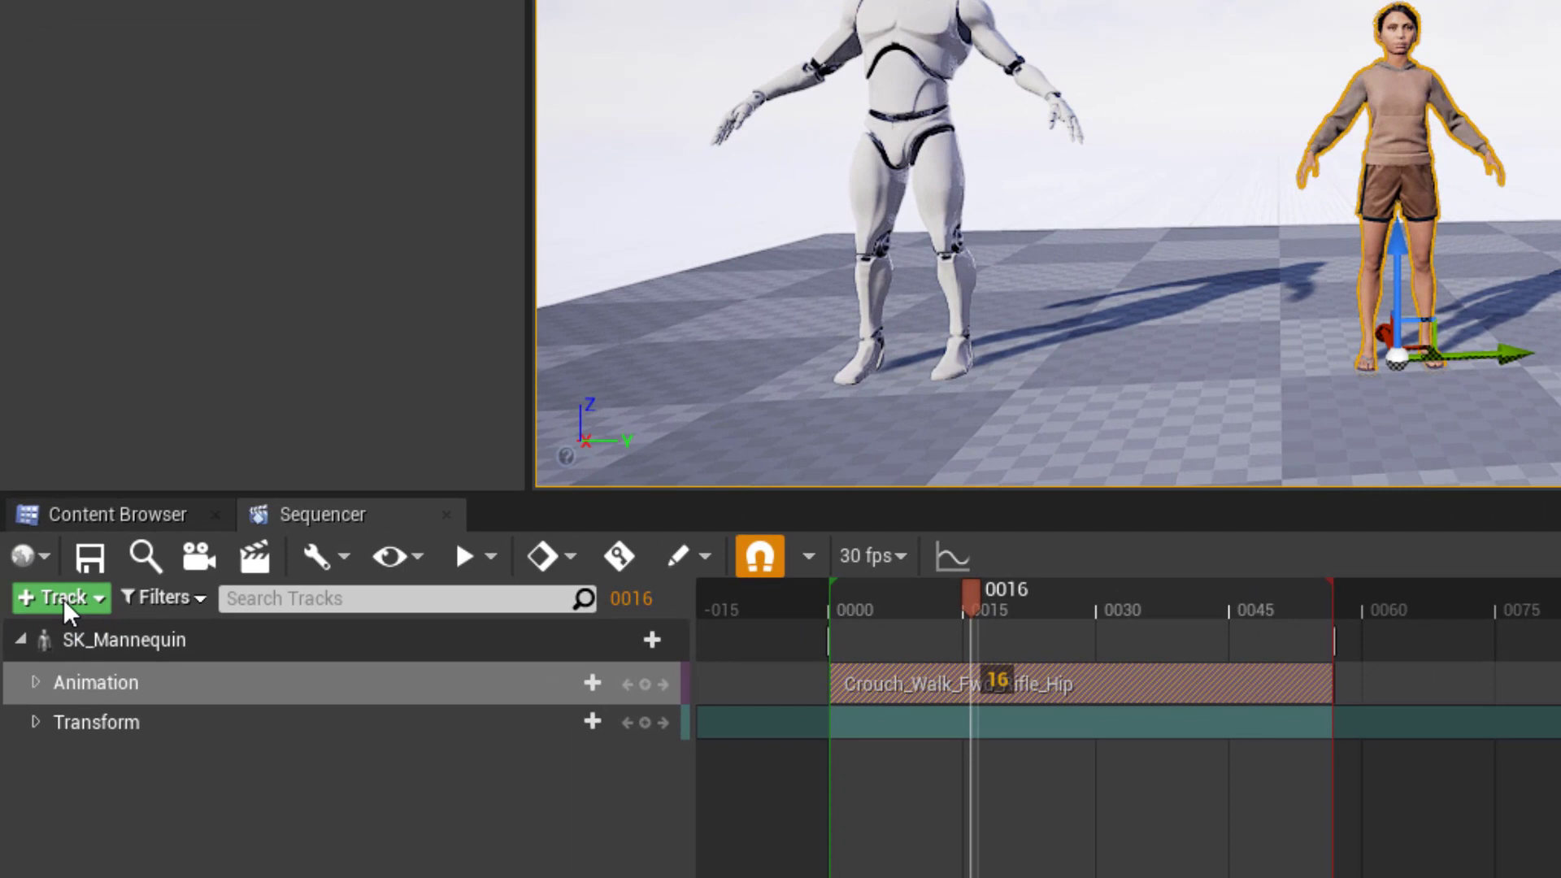
pyautogui.click(63, 598)
pyautogui.moveTo(70, 636)
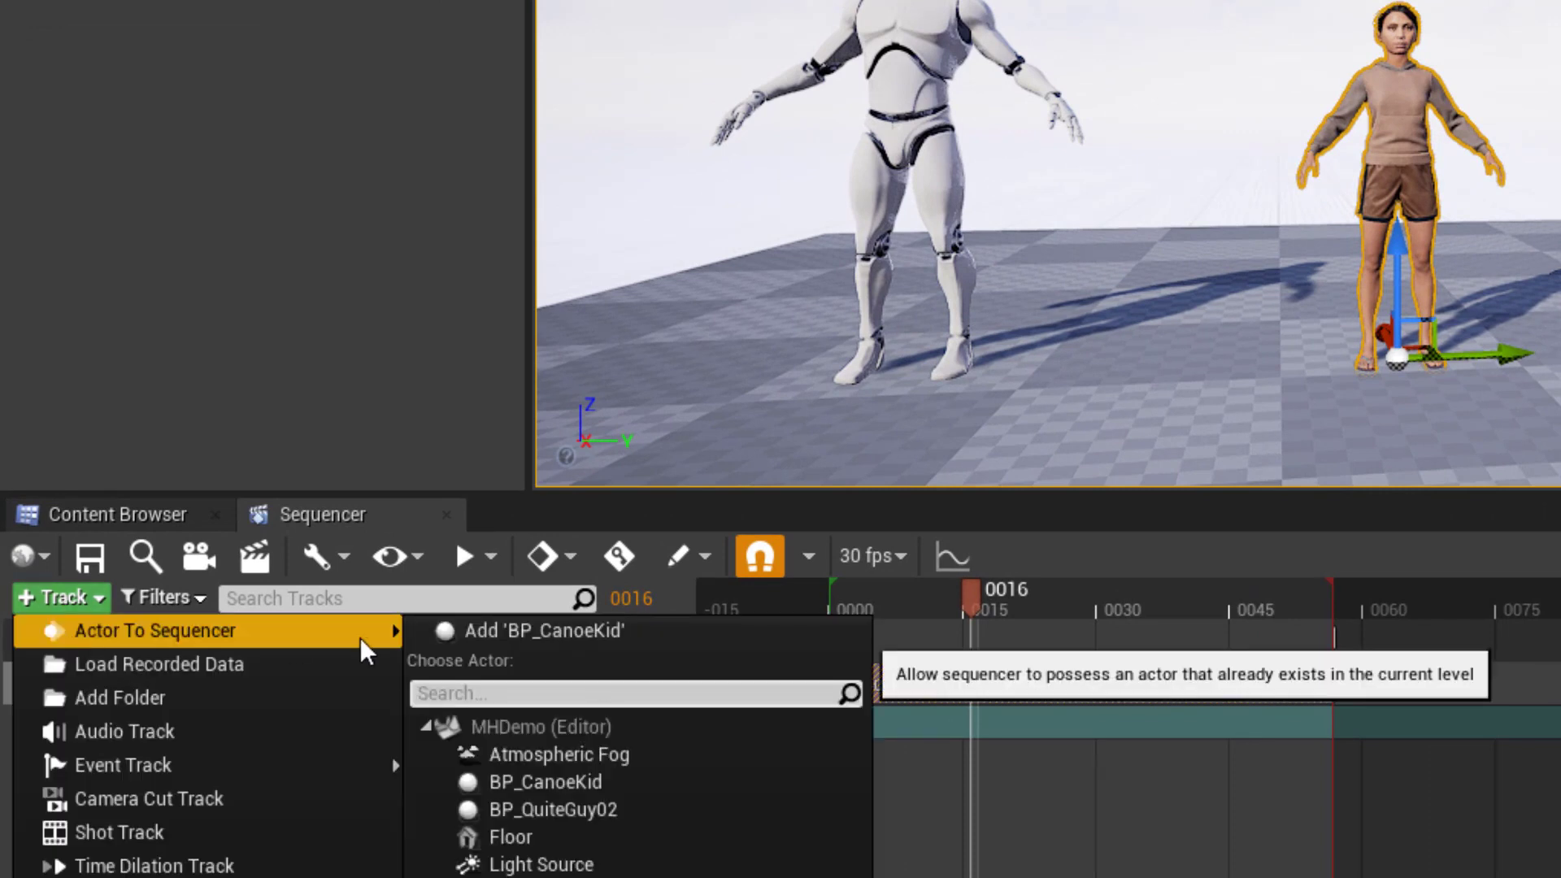
pyautogui.click(535, 630)
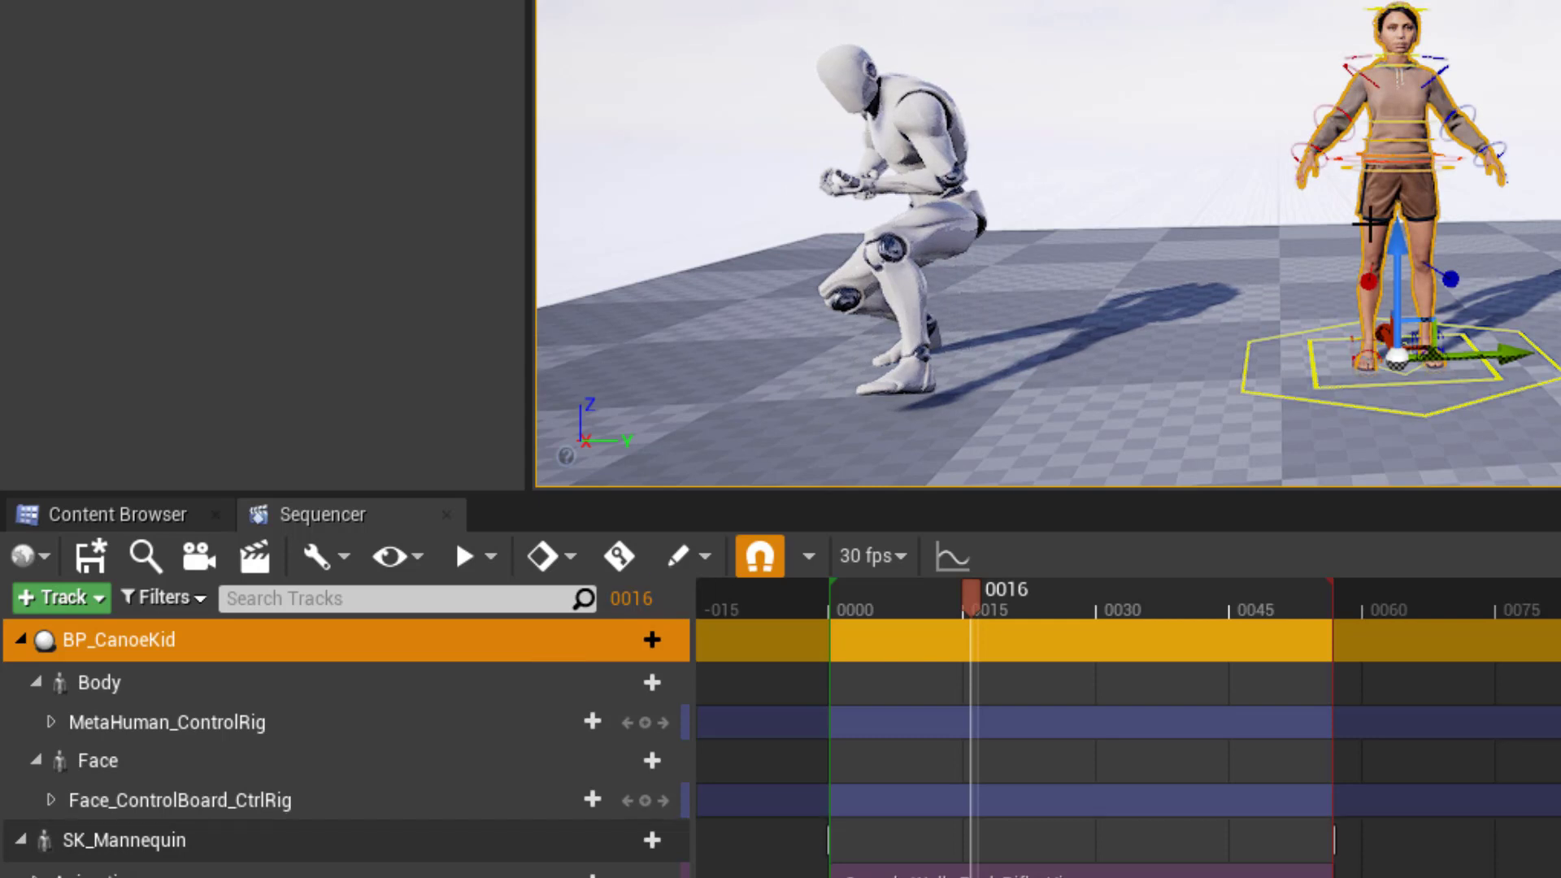
pyautogui.rightClick(154, 726)
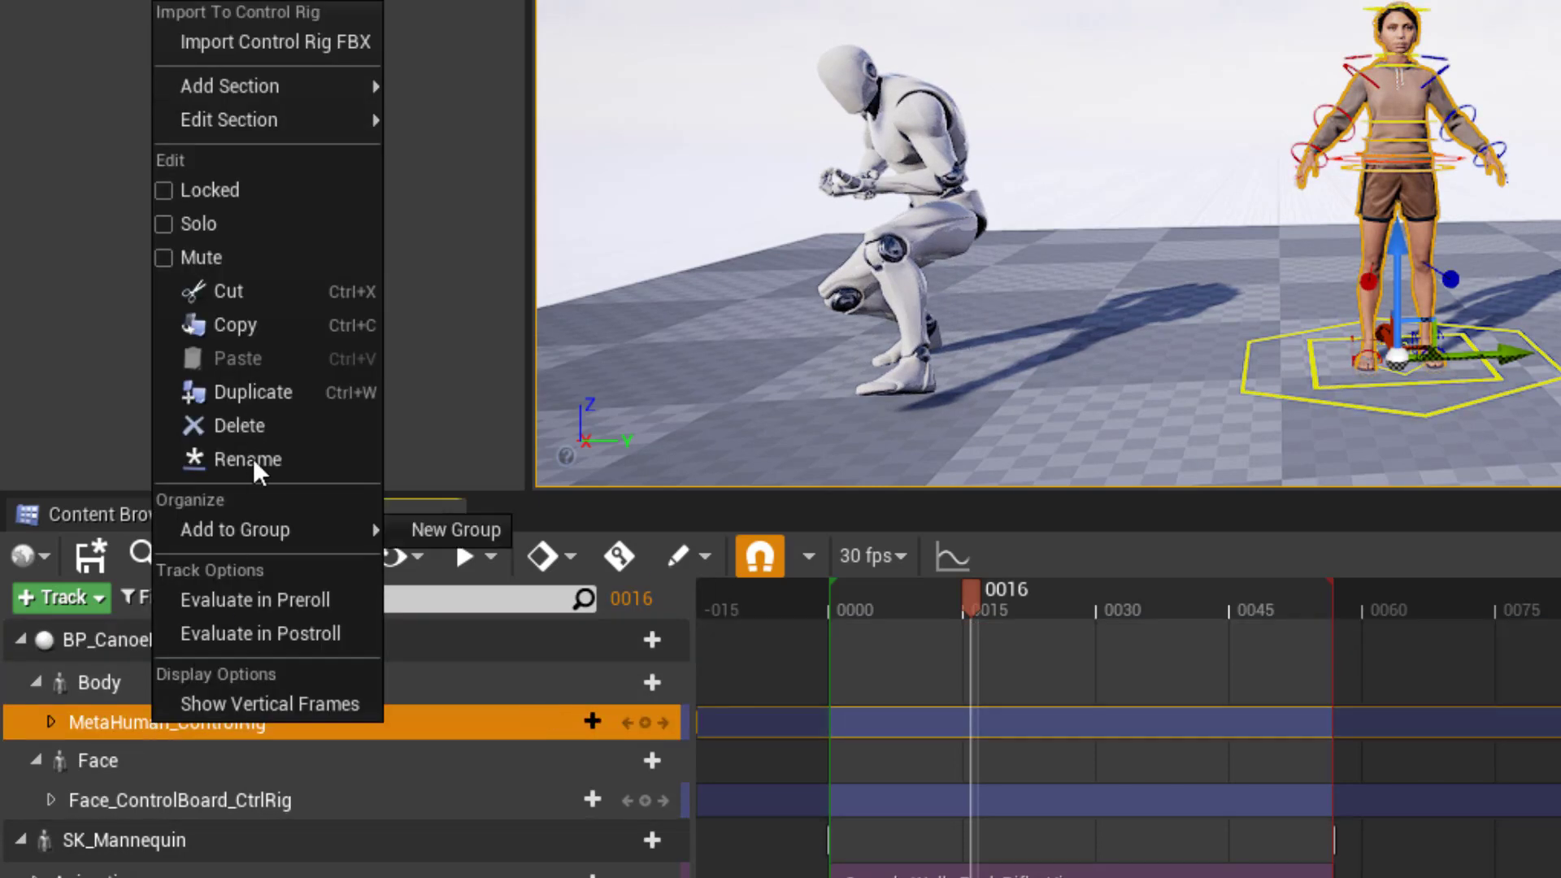
pyautogui.click(261, 423)
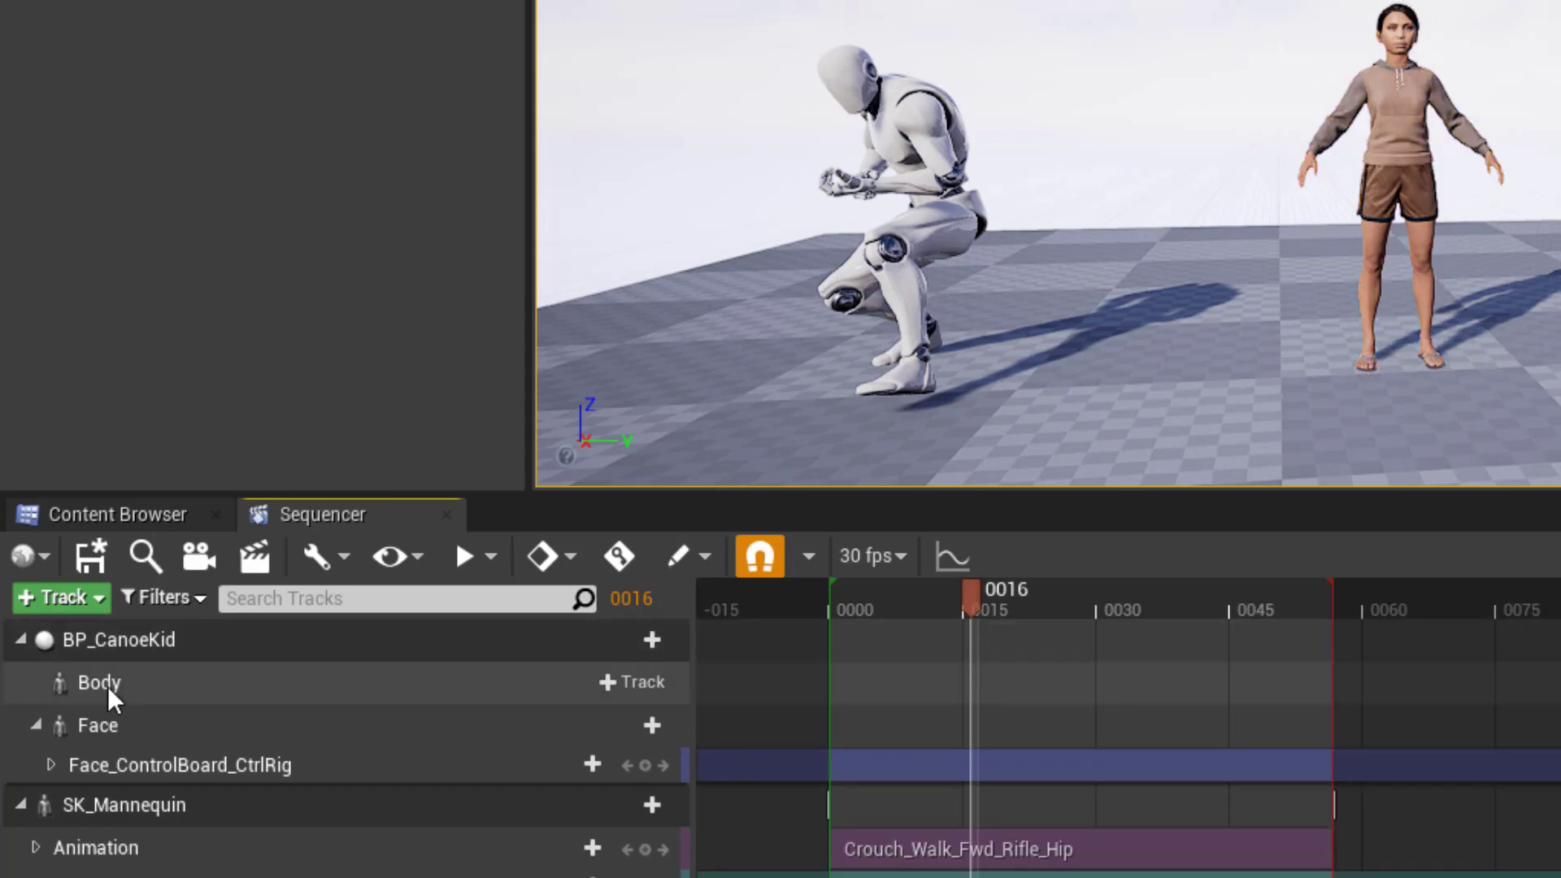
# Give BP_CanoeKid's Body an Animation track with Crouch_Walk_Fwd_Rifle_Hip and scrub to preview it
pyautogui.click(622, 688)
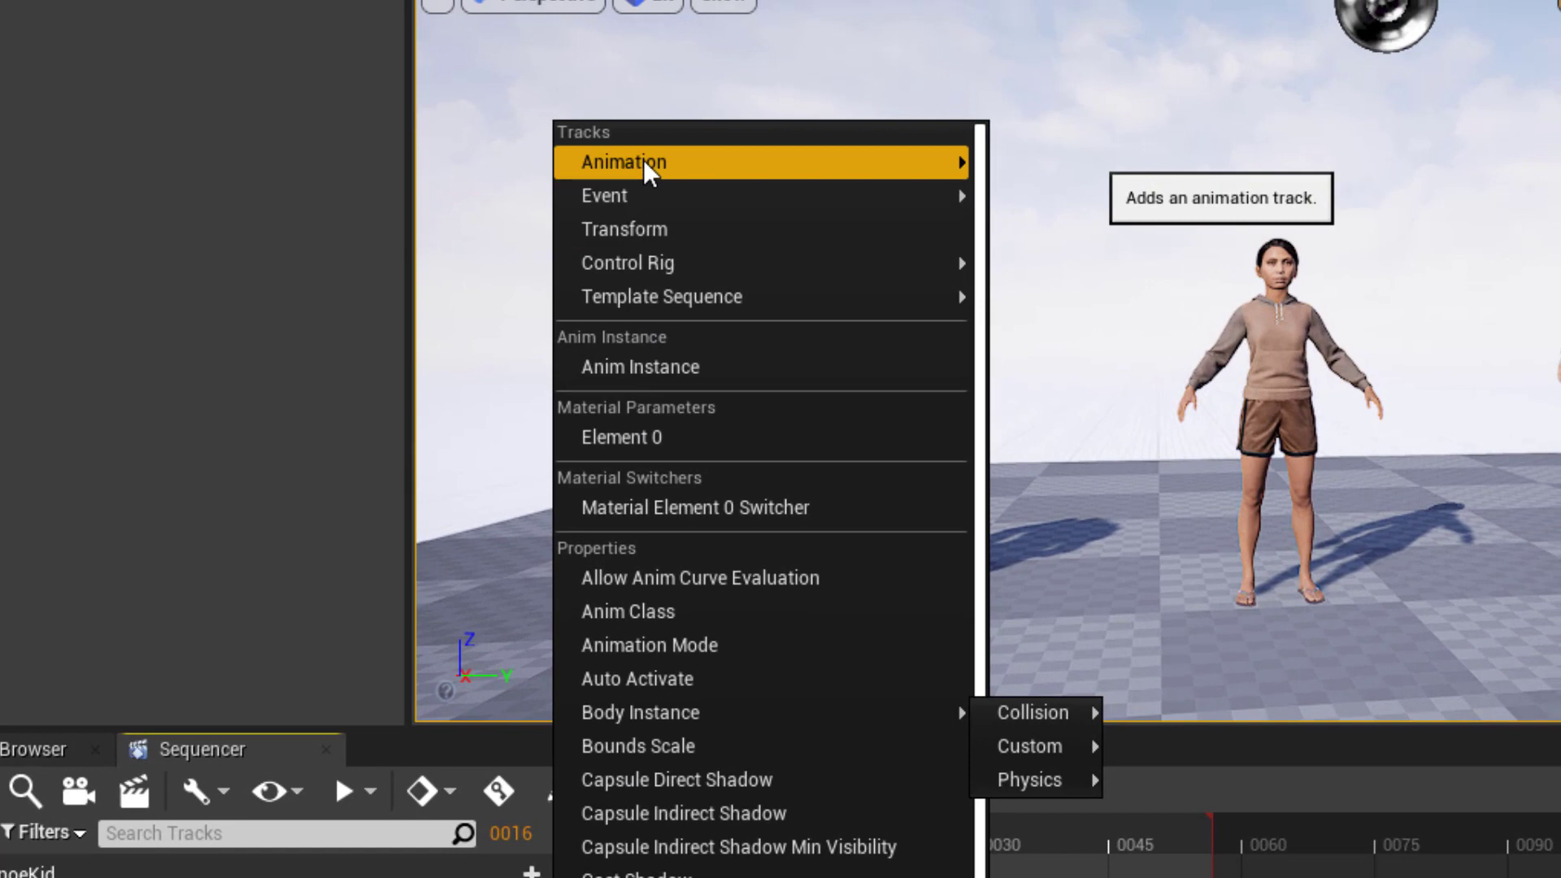
pyautogui.moveTo(643, 160)
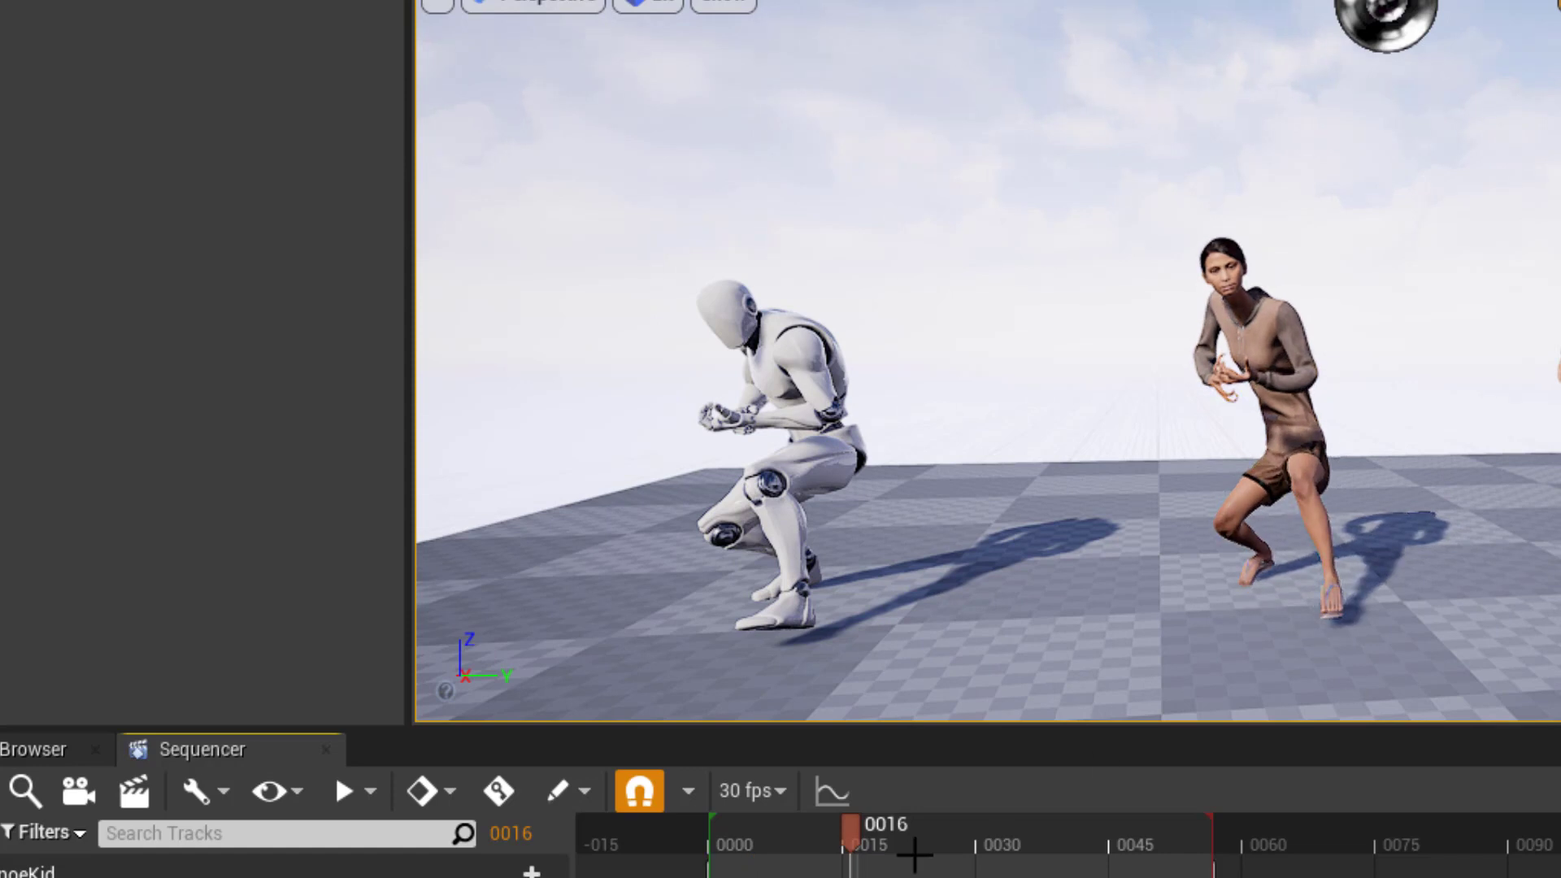
pyautogui.moveTo(852, 858); pyautogui.dragTo(993, 850)
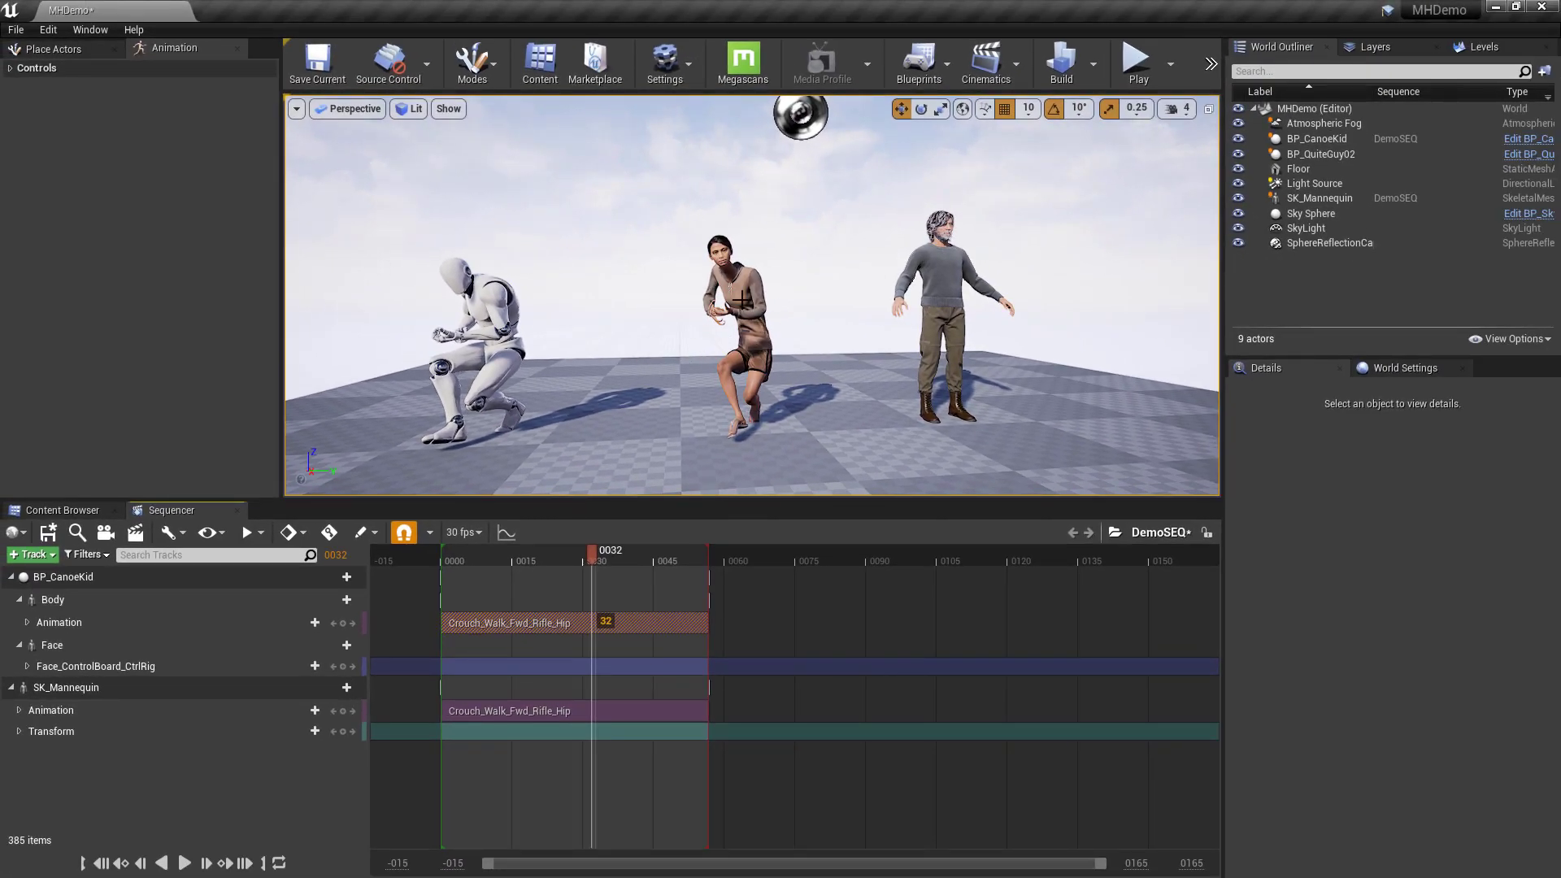
# Open BP_CanoeKid's Crouch_Walk_Fwd_Rifle_Hip asset in the animation editor via the section's Properties
pyautogui.rightClick(507, 623)
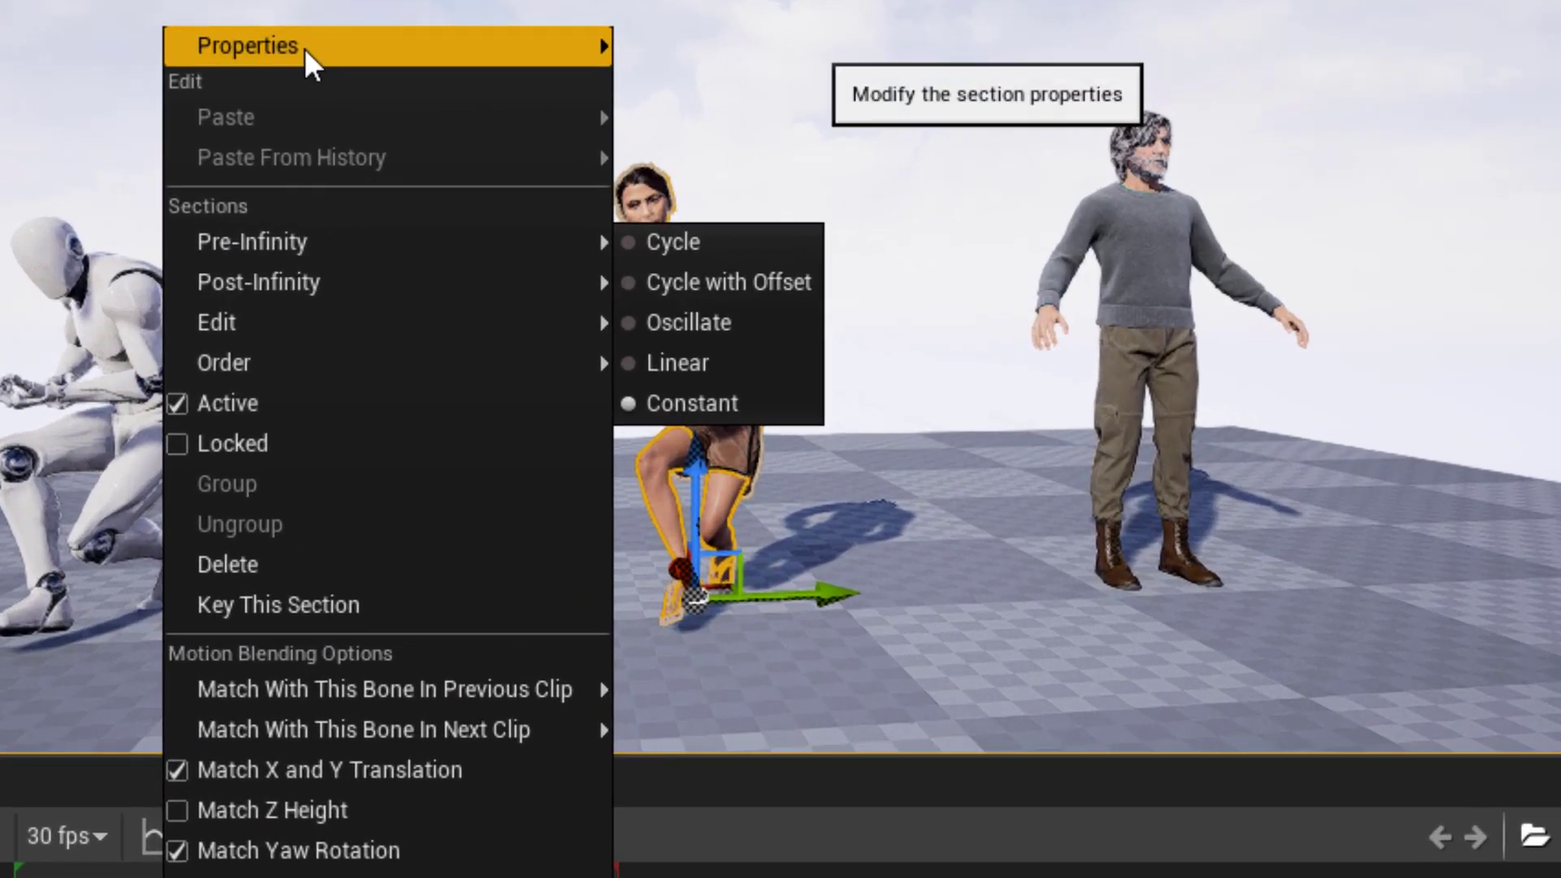
pyautogui.moveTo(307, 52)
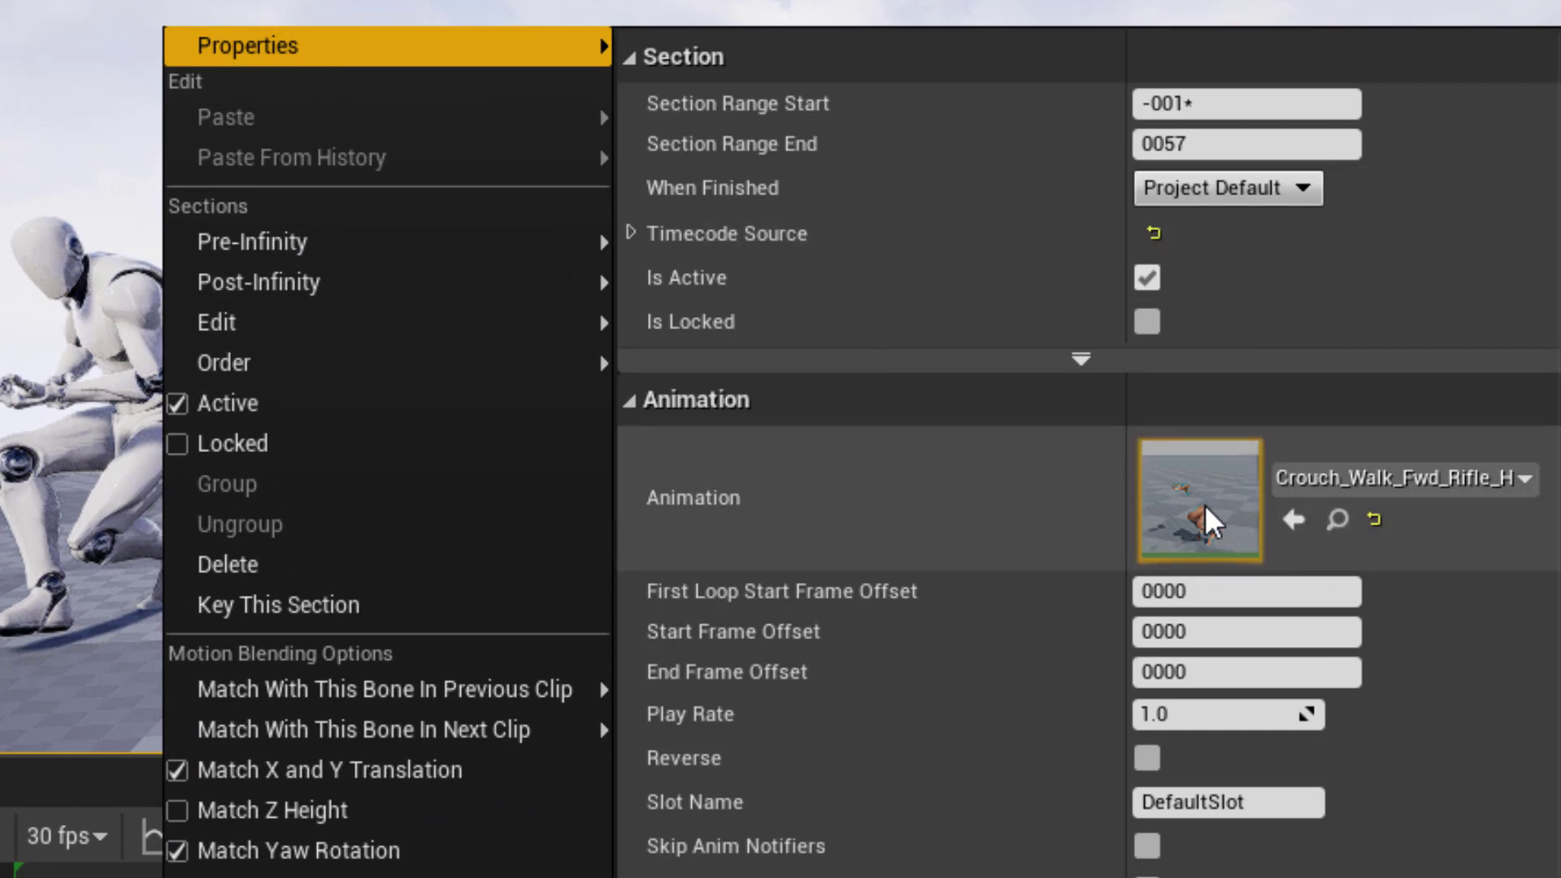
pyautogui.doubleClick(1206, 506)
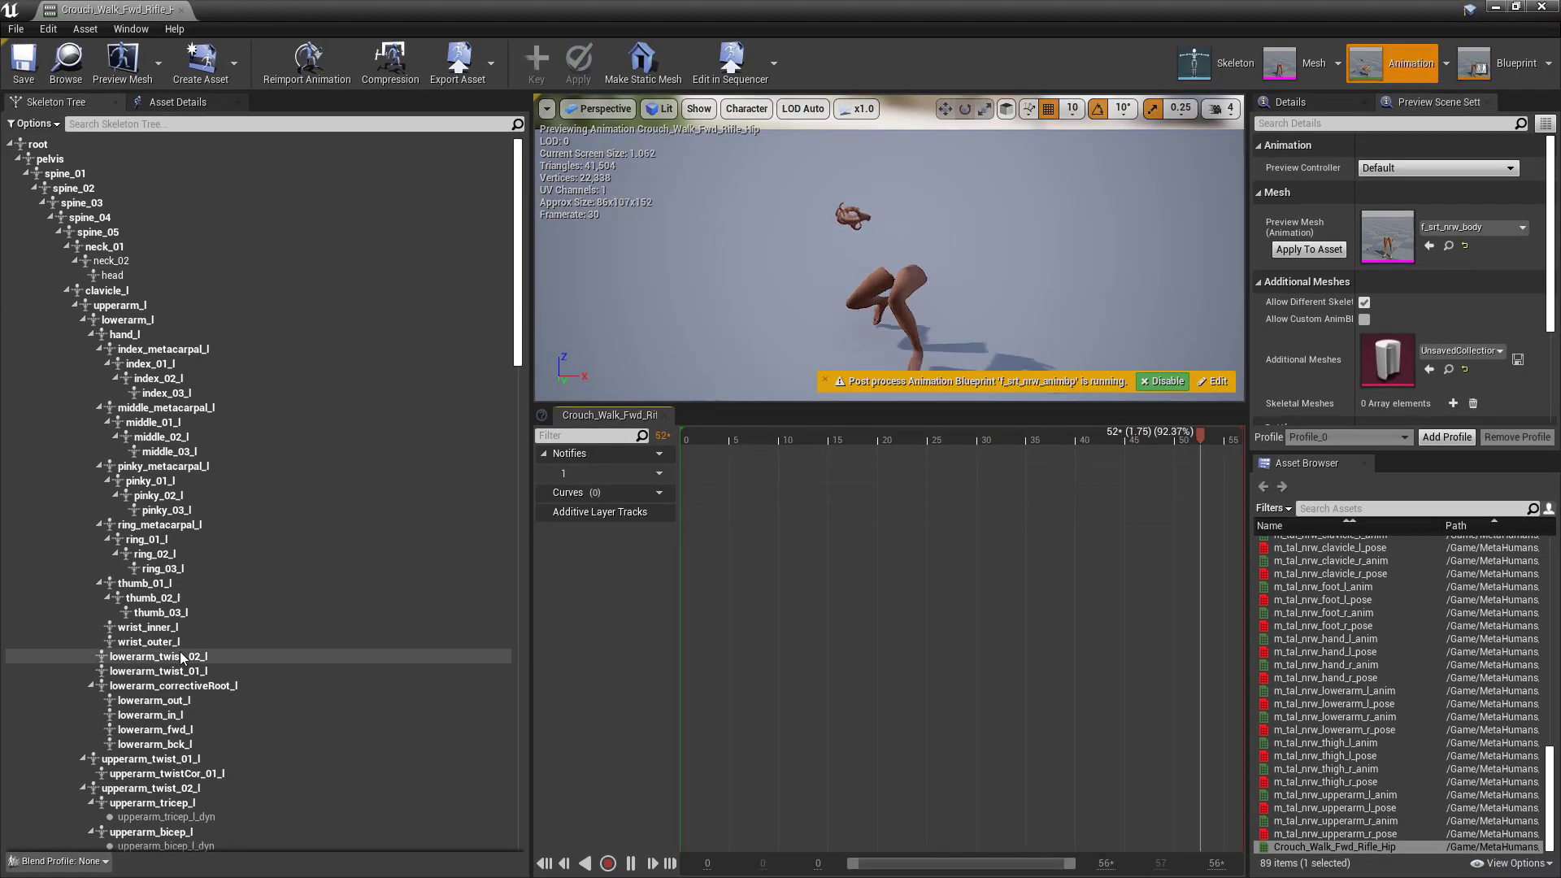
# Reopen the skeleton tree and show each bone's translation retargeting options
pyautogui.click(116, 102)
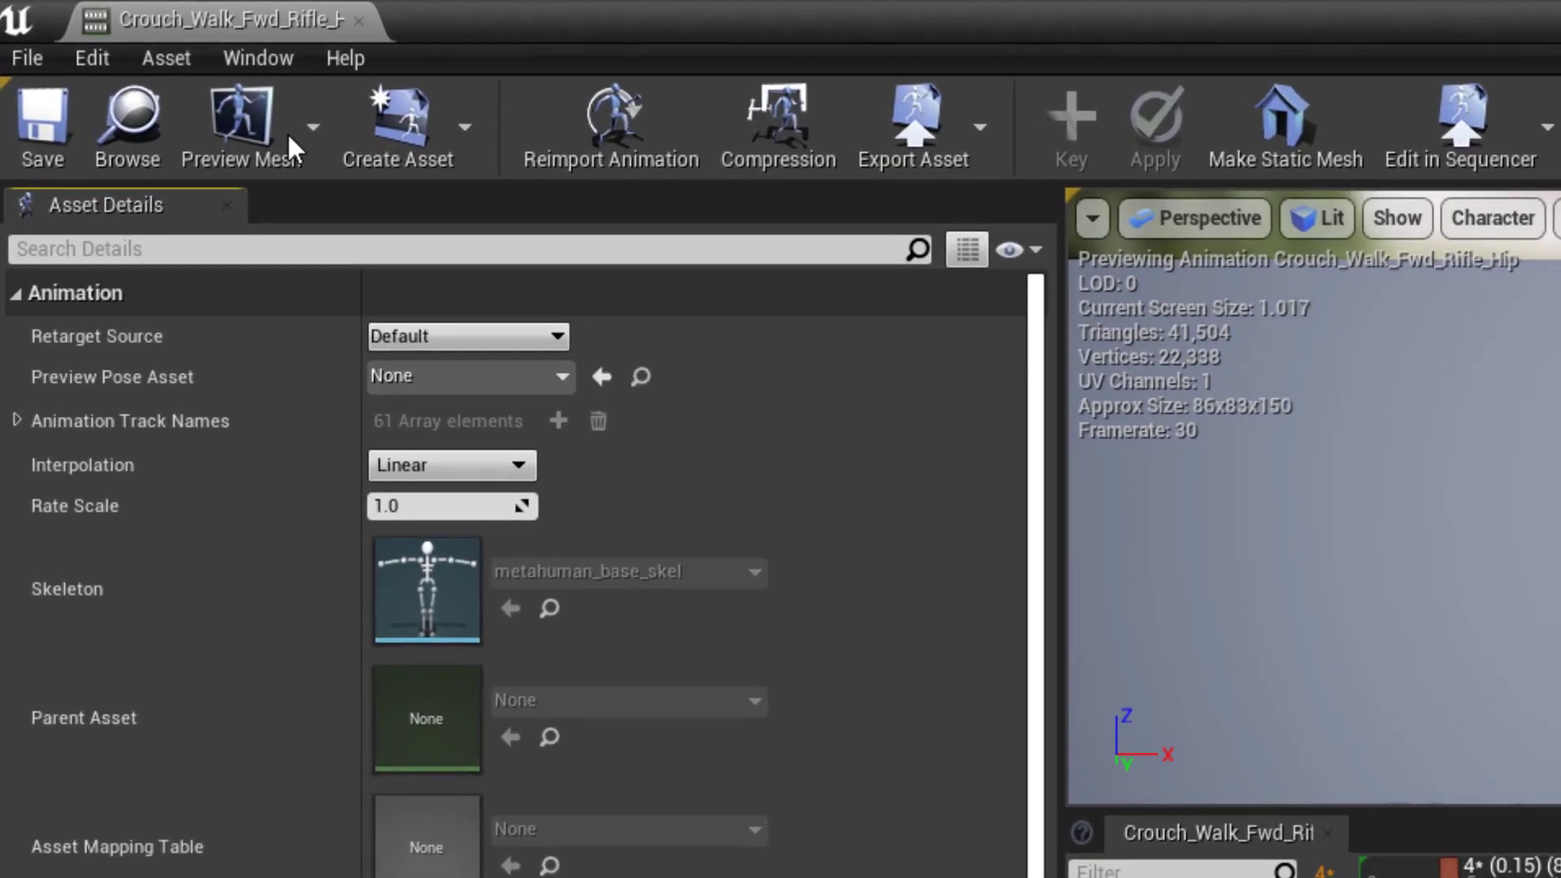
pyautogui.click(197, 45)
pyautogui.click(275, 153)
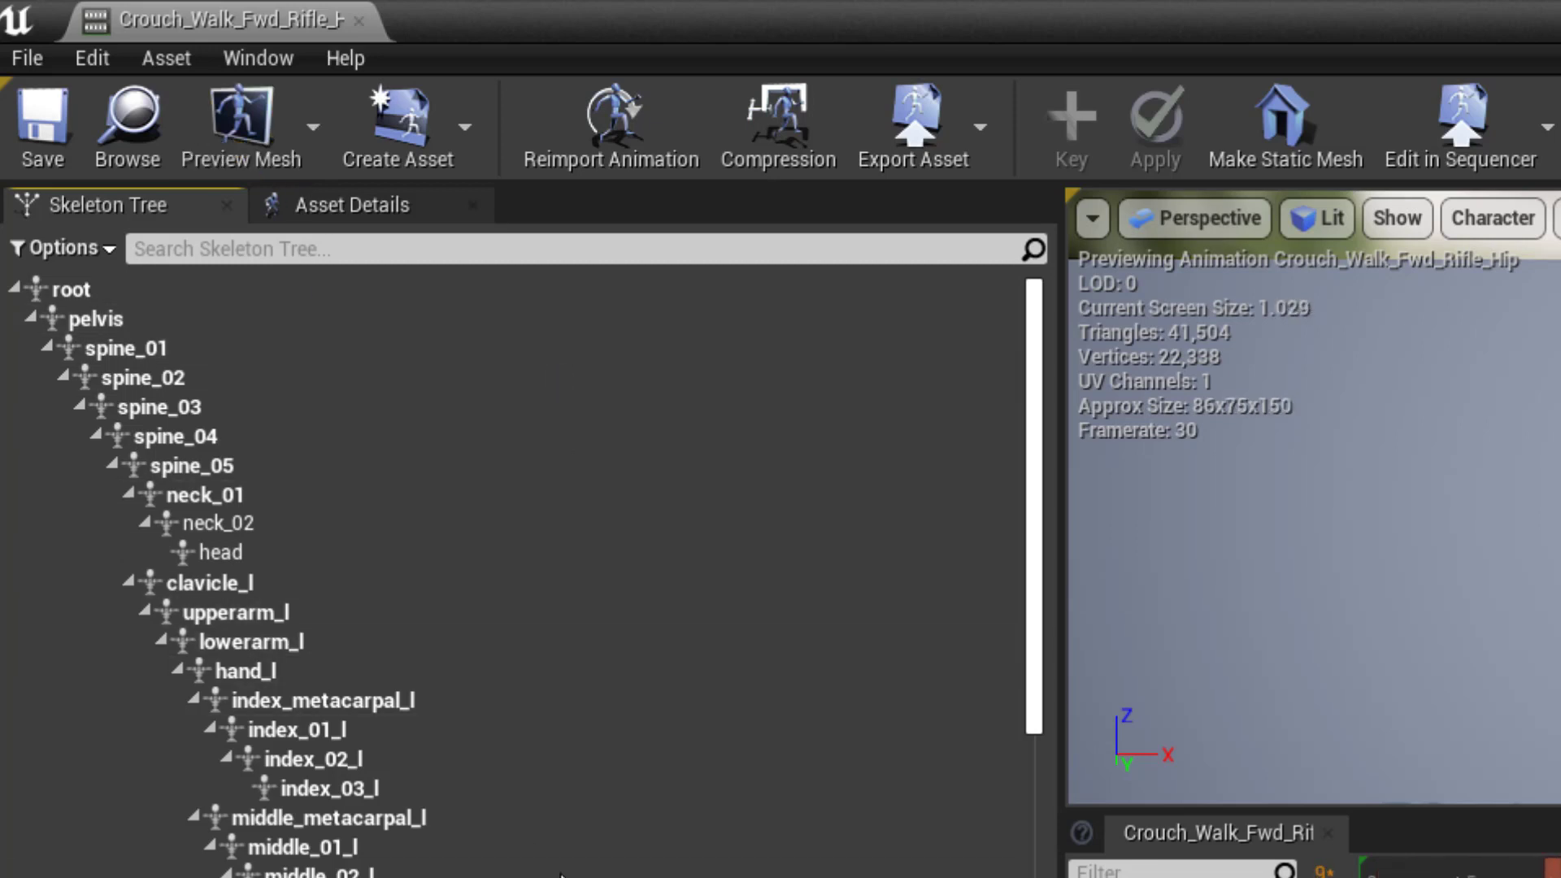
pyautogui.click(55, 246)
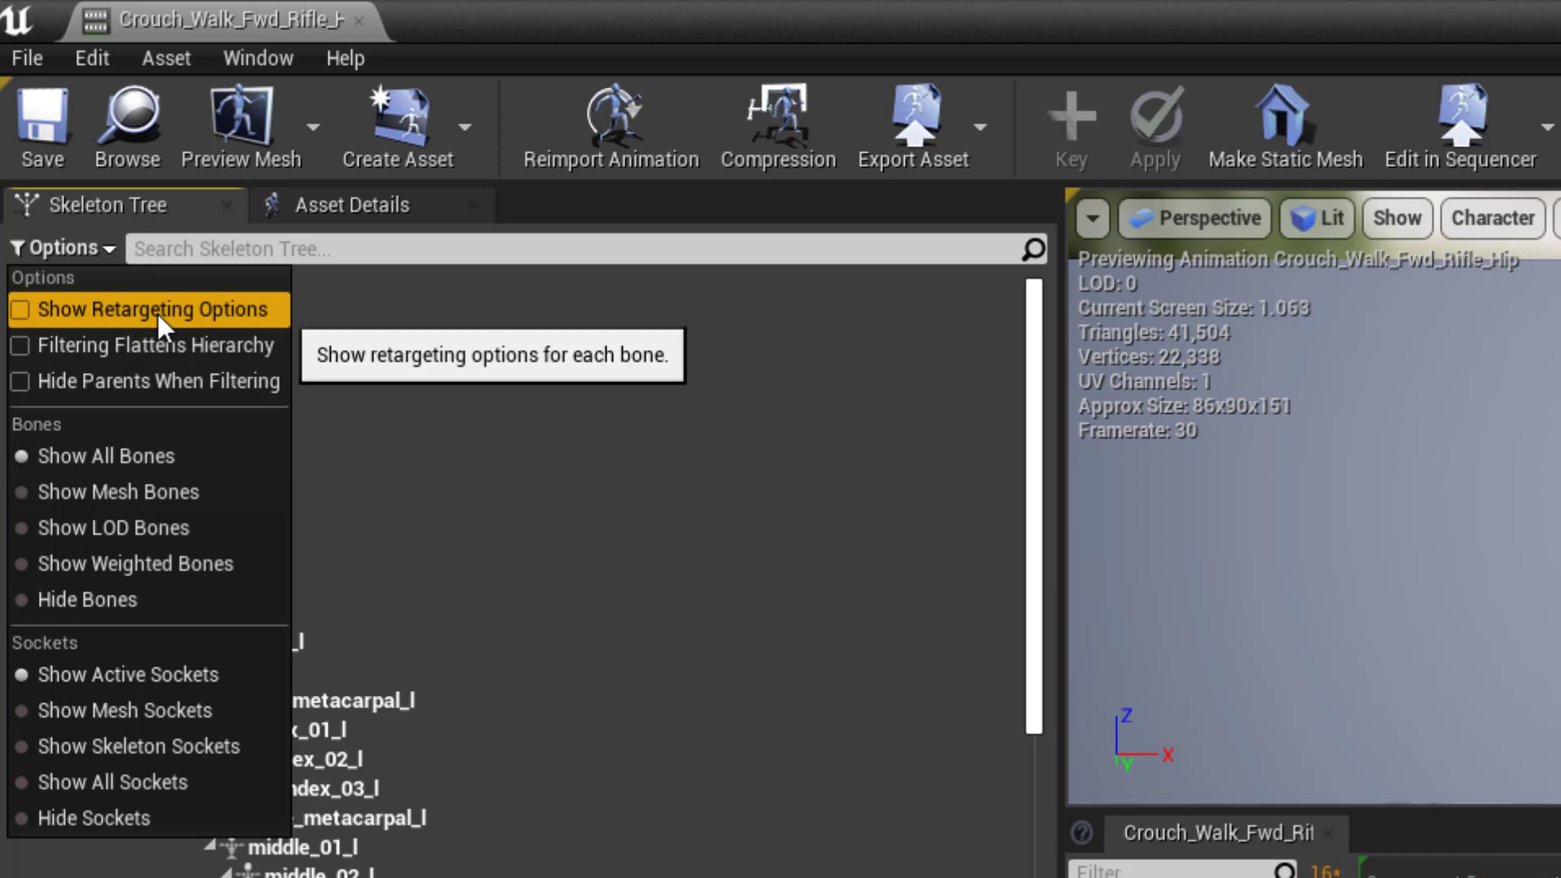
pyautogui.click(158, 314)
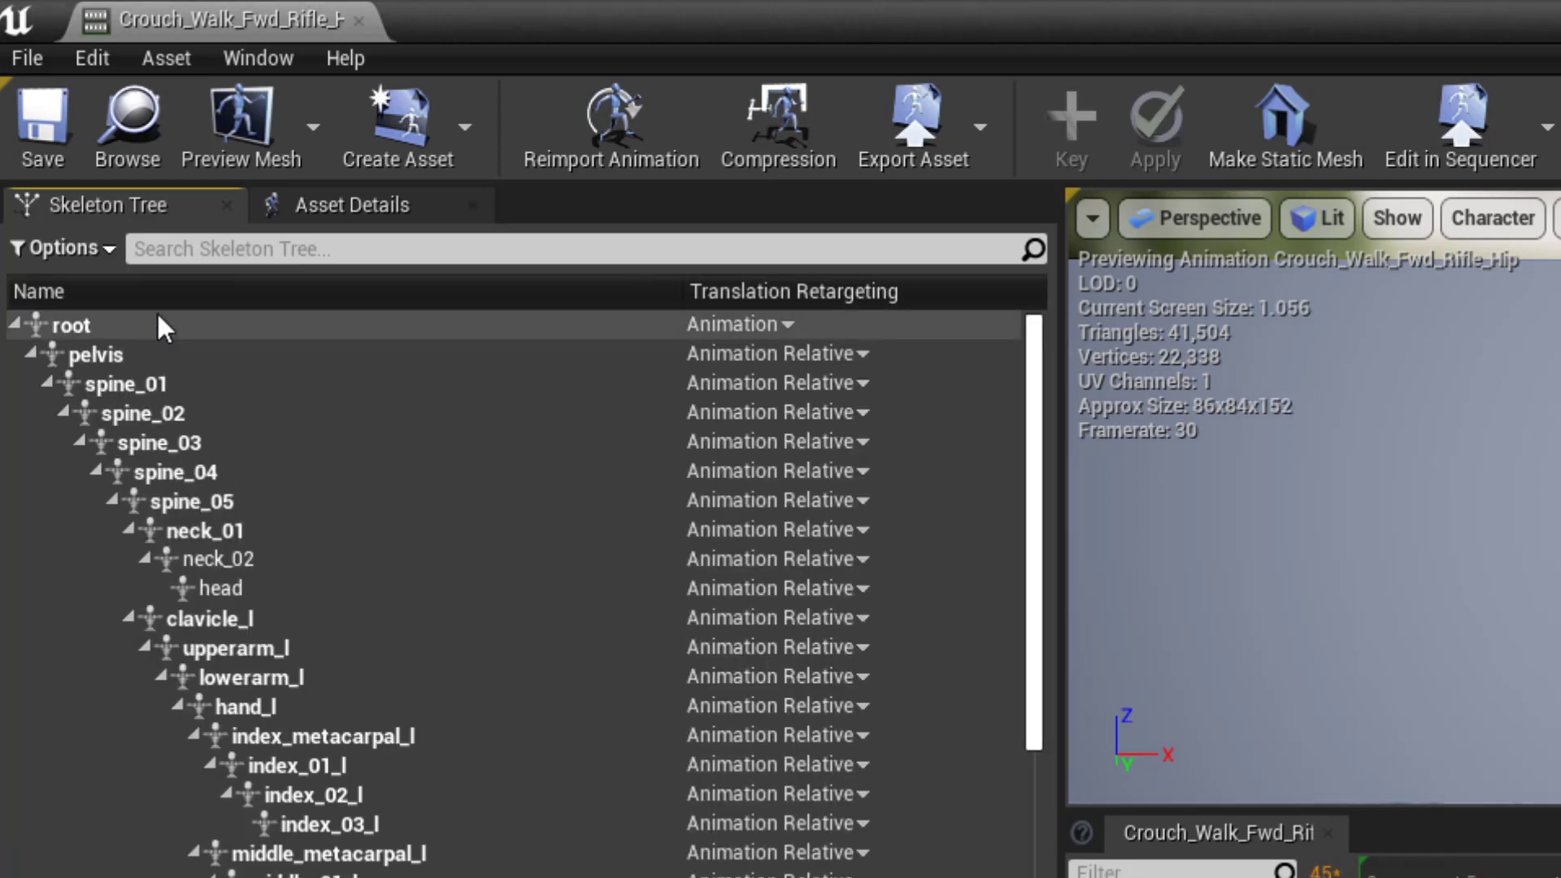
# Set pelvis and its children recursively to Skeleton, then pelvis to Animation Relative, and save
pyautogui.click(92, 370)
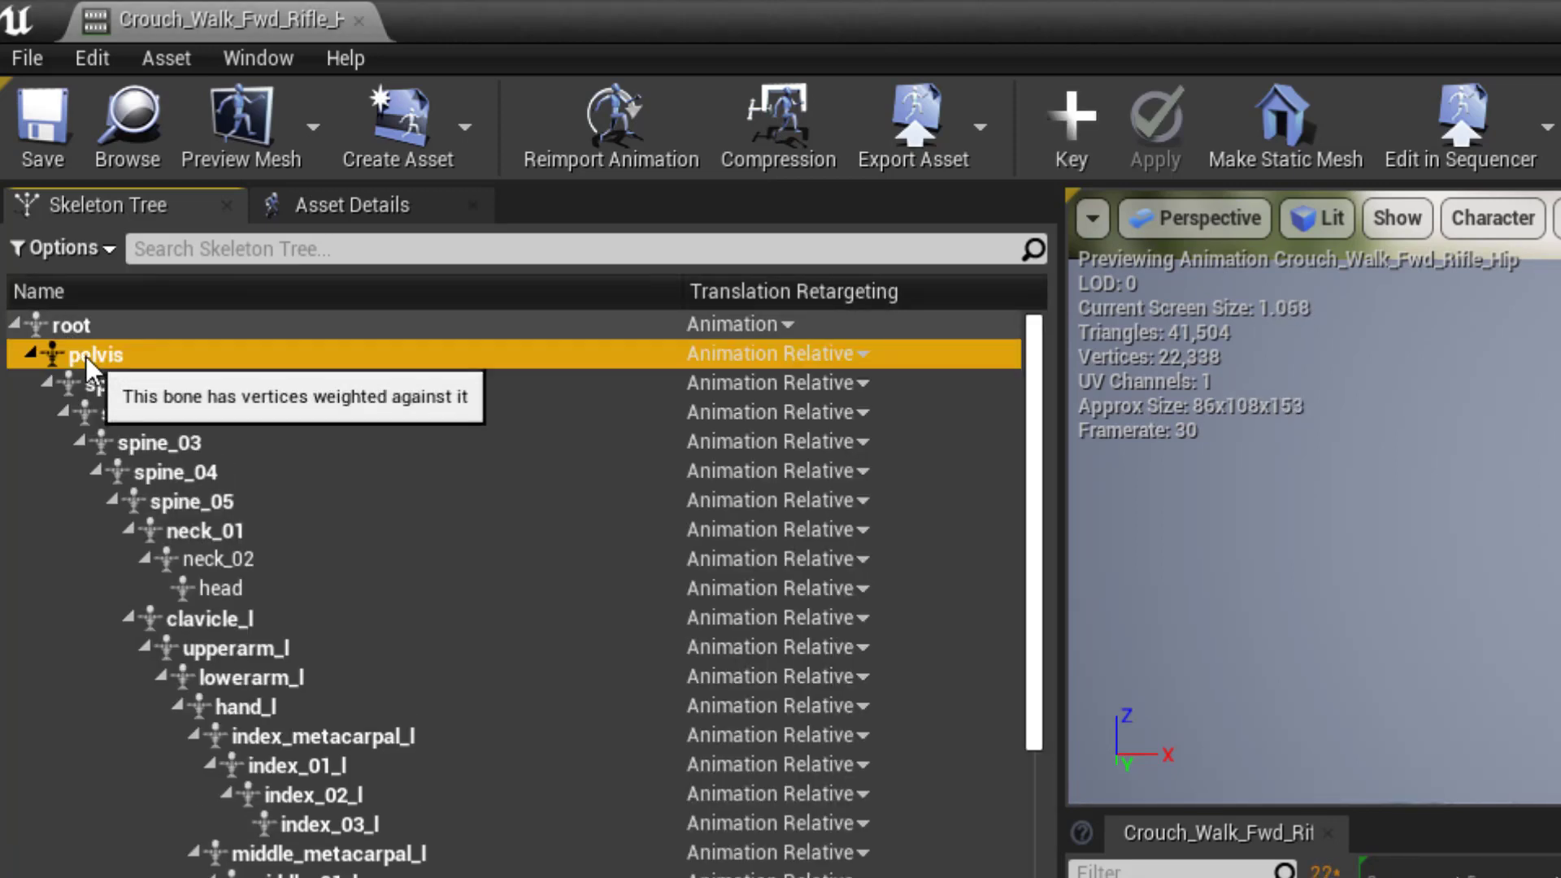
pyautogui.rightClick(91, 370)
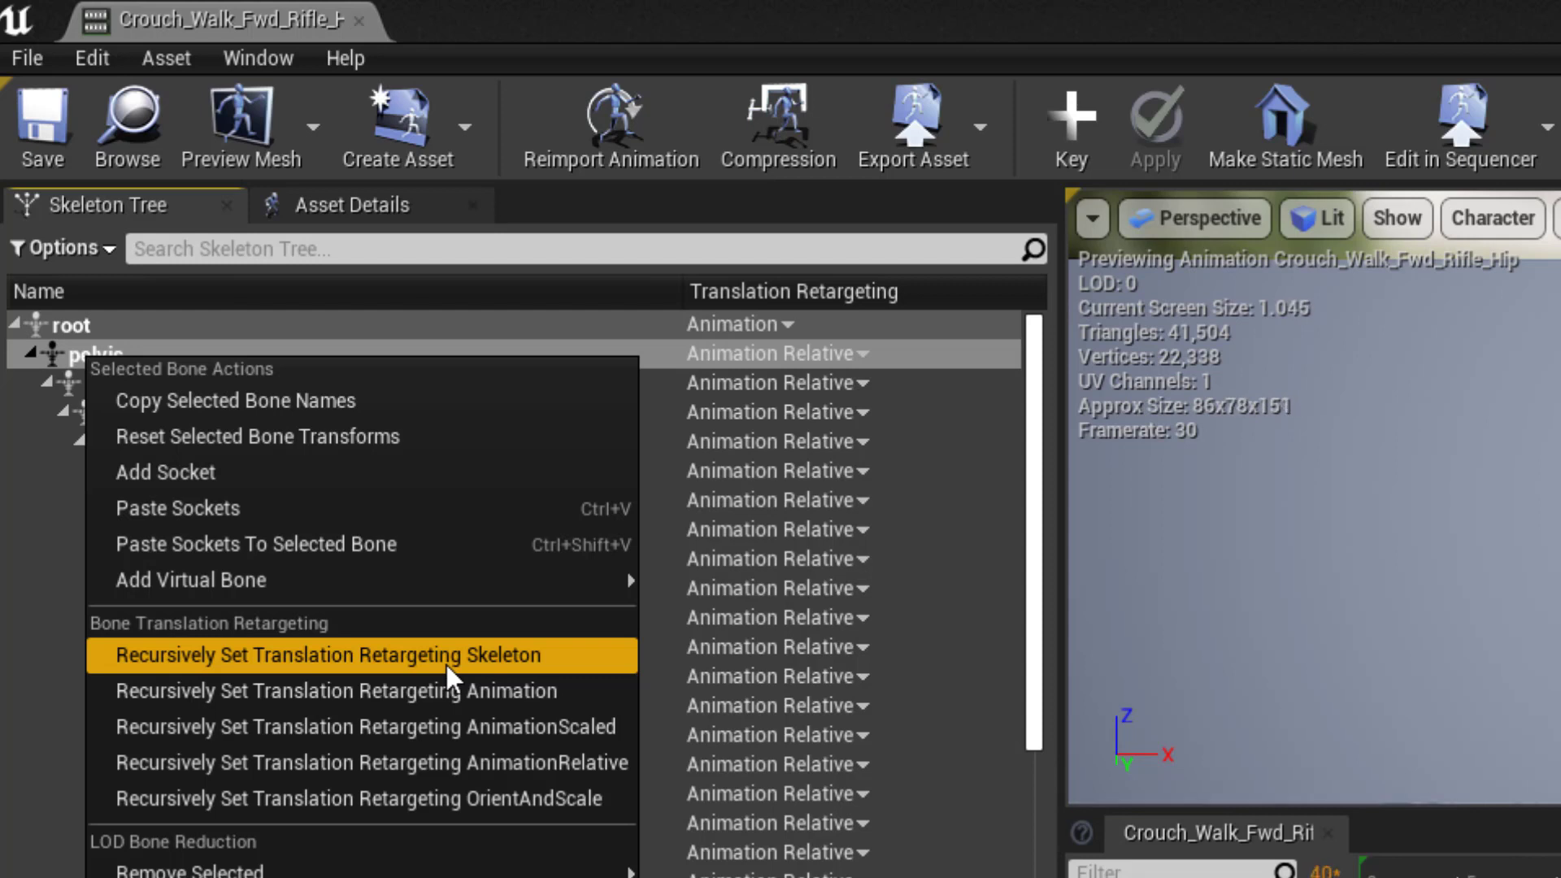
pyautogui.click(510, 656)
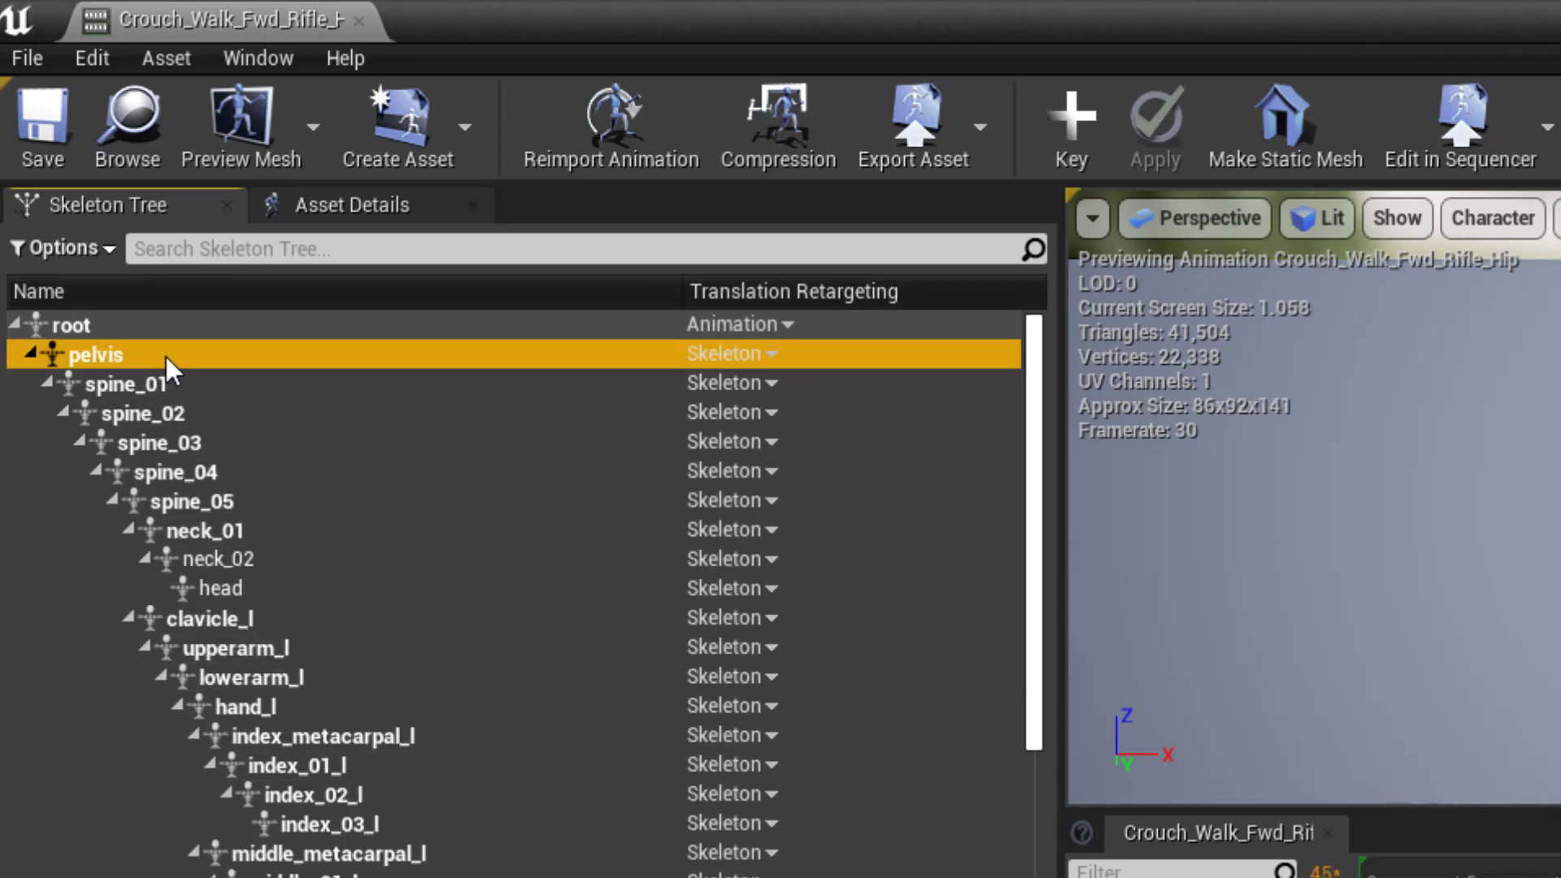
pyautogui.click(768, 352)
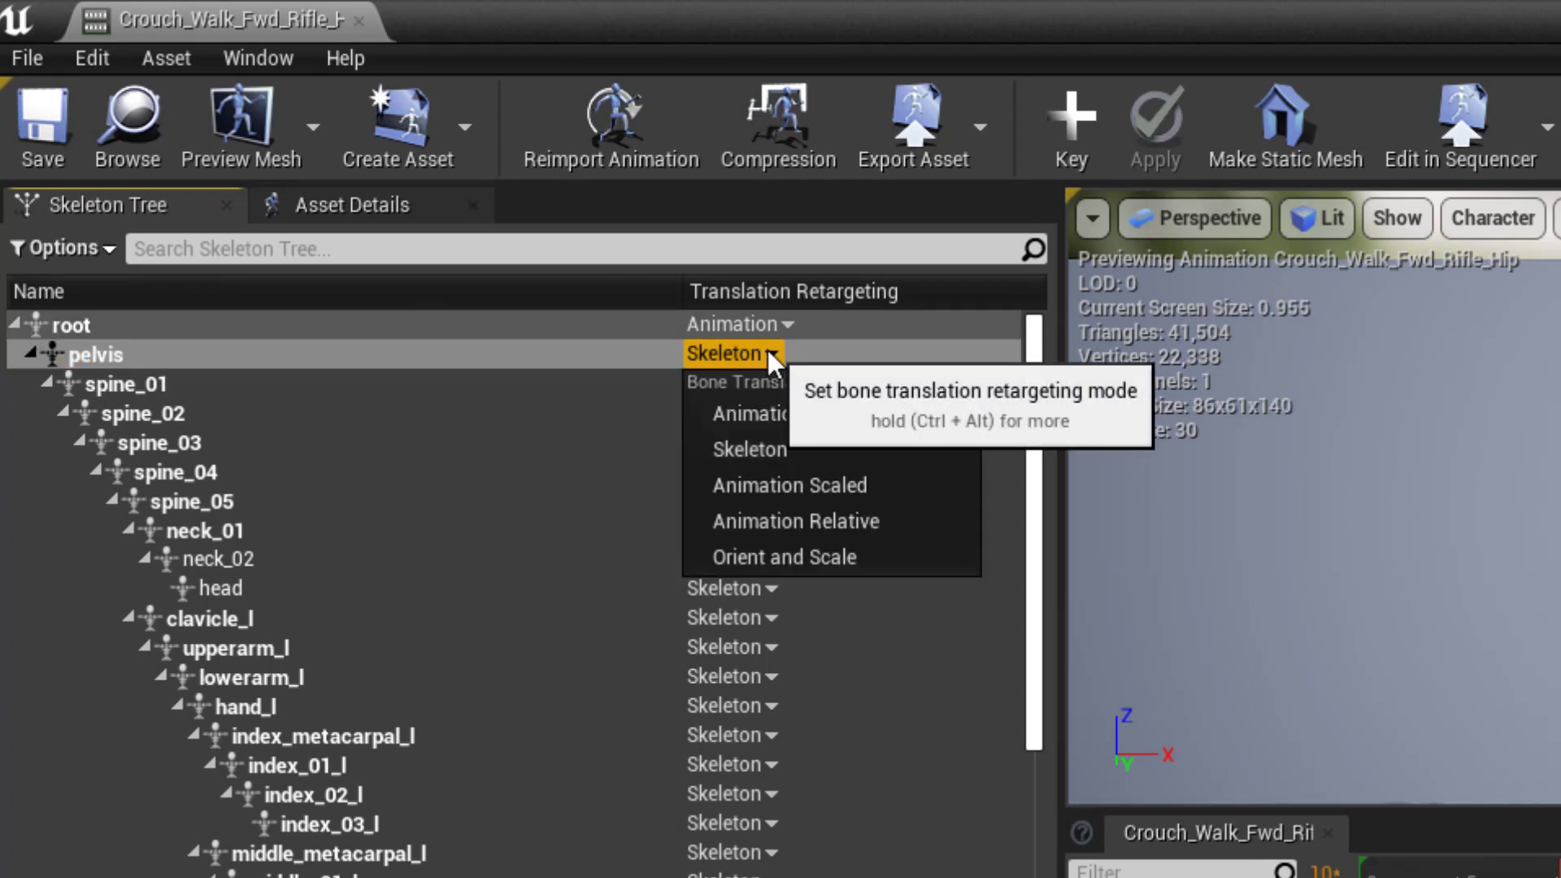
pyautogui.click(805, 522)
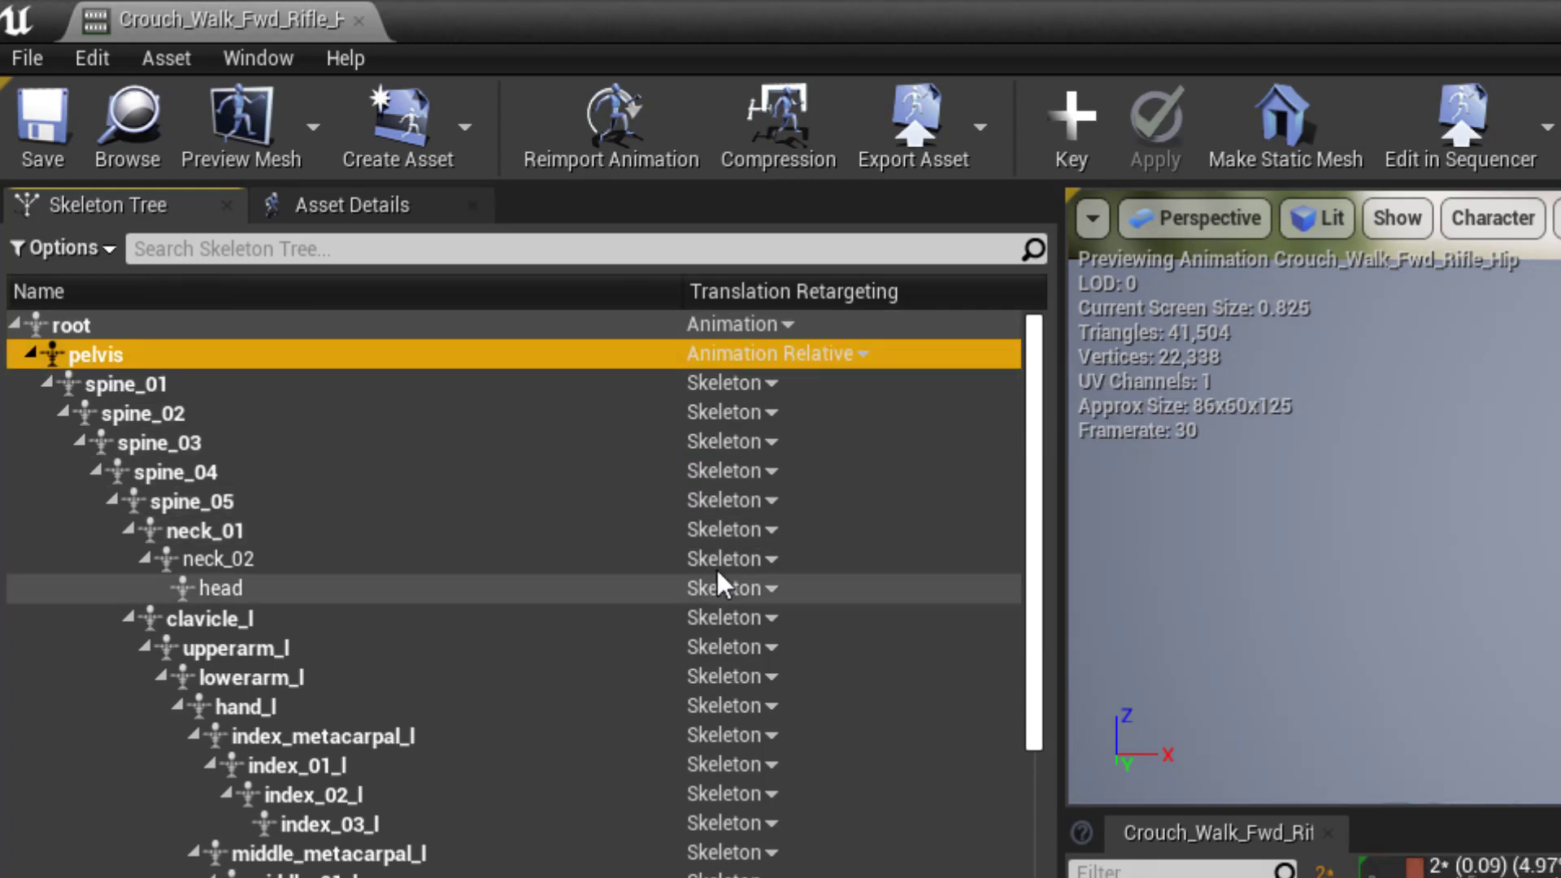
pyautogui.click(26, 145)
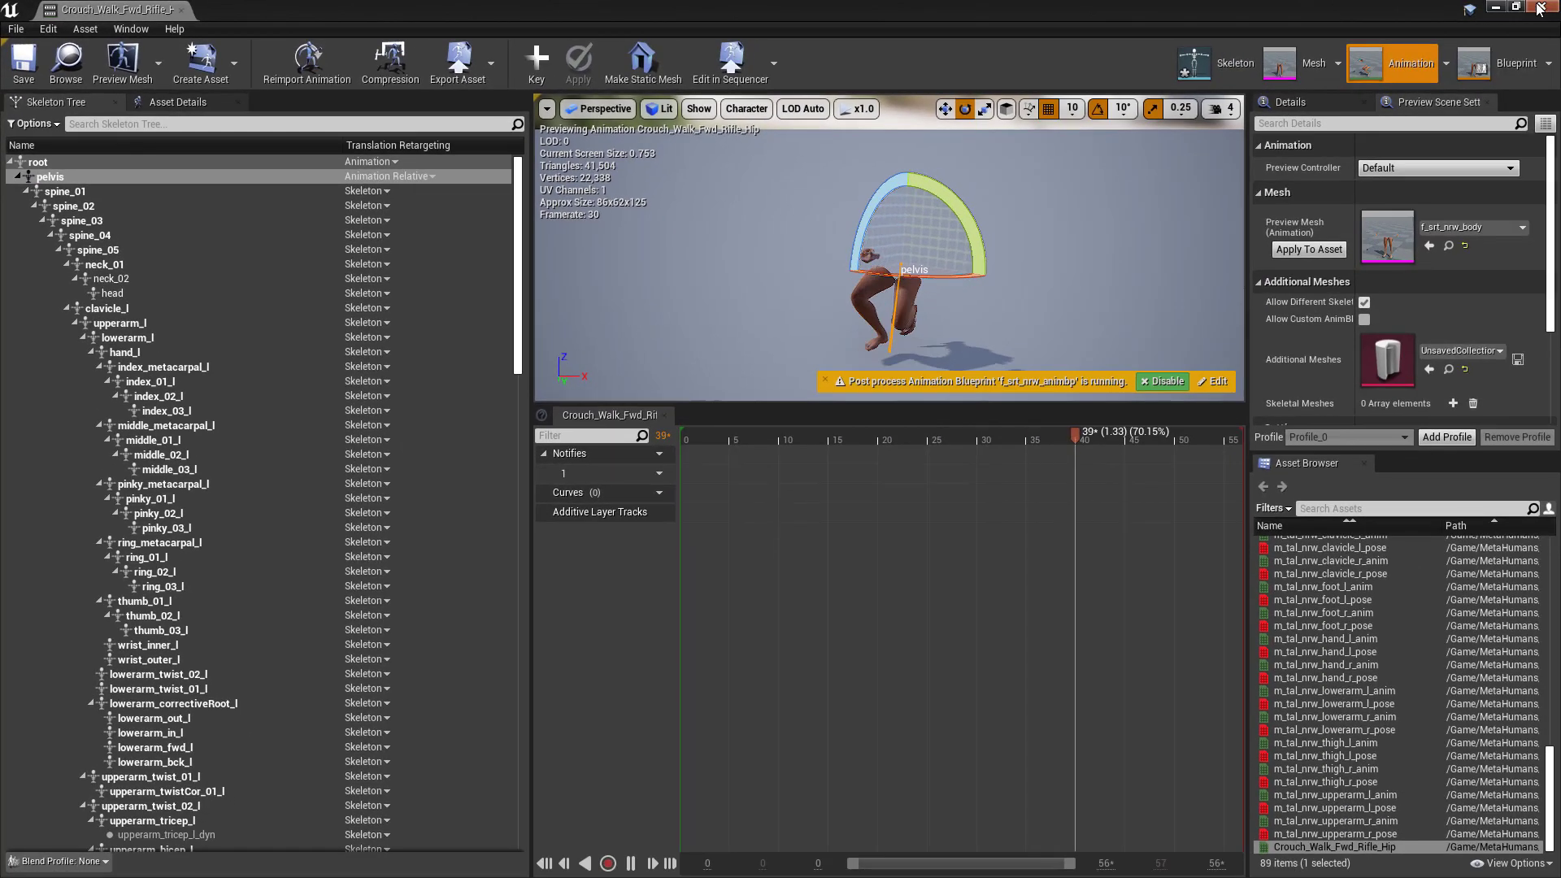
pyautogui.click(1540, 8)
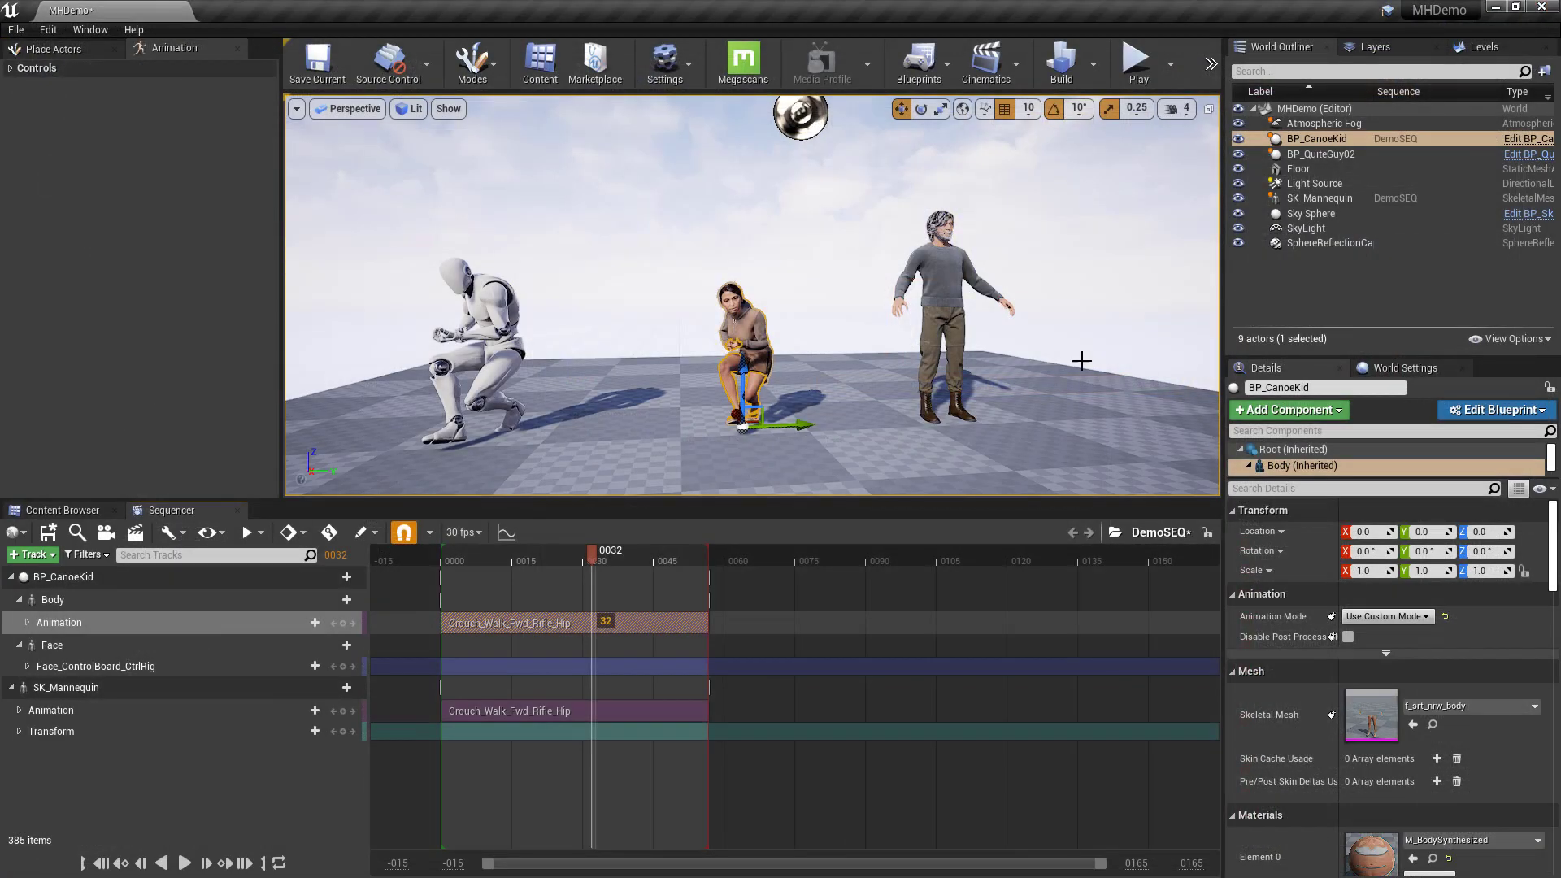
pyautogui.moveTo(593, 556)
pyautogui.mouseDown()
pyautogui.moveTo(540, 558)
pyautogui.moveTo(662, 561)
pyautogui.moveTo(521, 567)
pyautogui.moveTo(683, 561)
pyautogui.moveTo(565, 561)
pyautogui.moveTo(606, 561)
pyautogui.mouseUp()
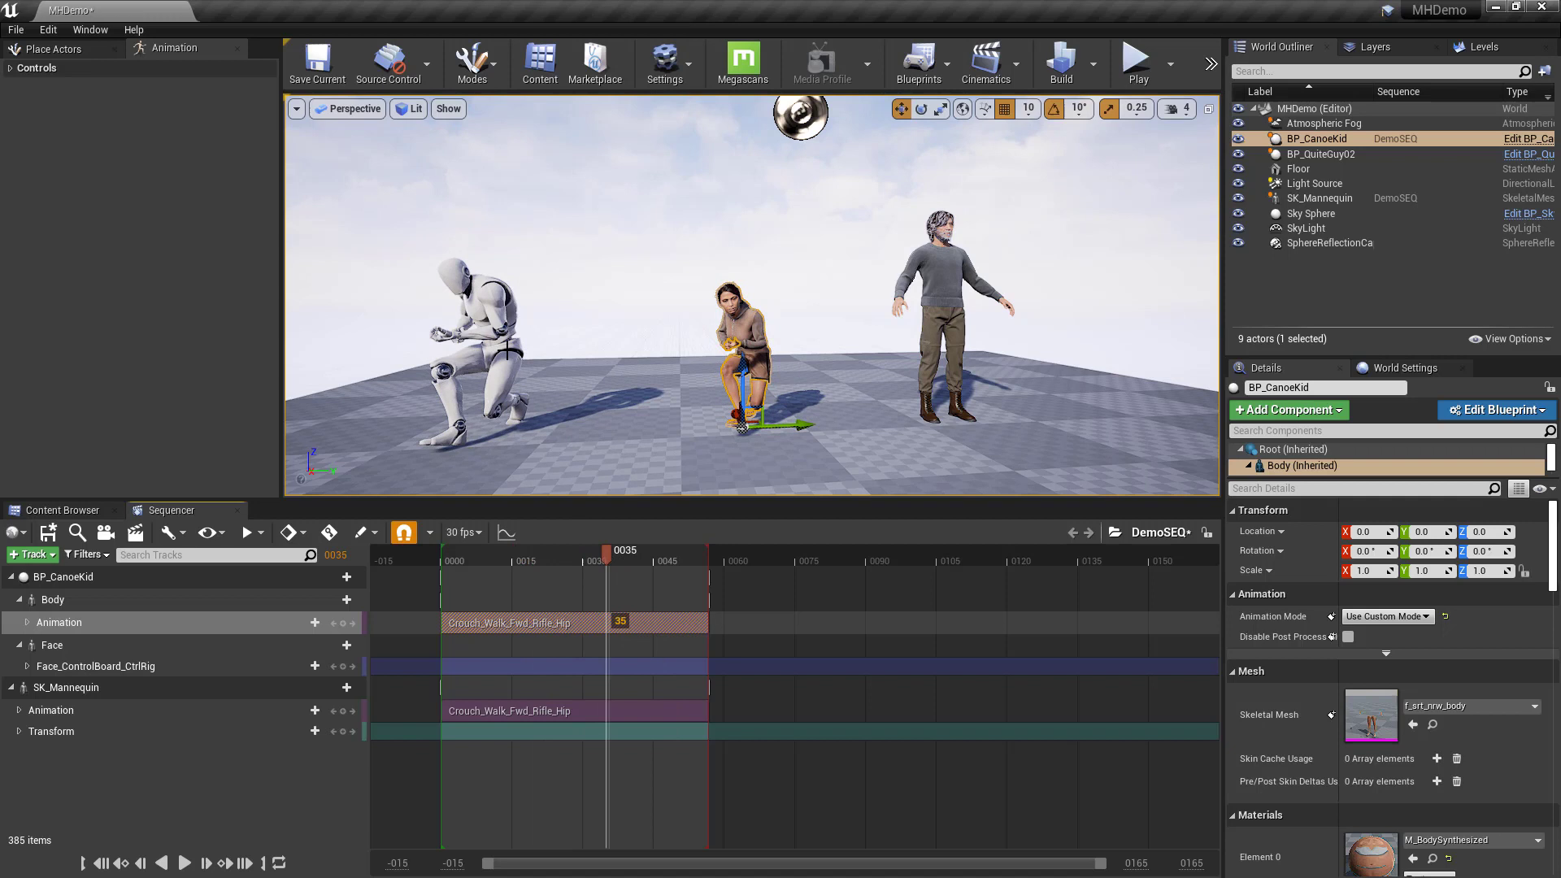
pyautogui.moveTo(608, 552); pyautogui.dragTo(568, 563)
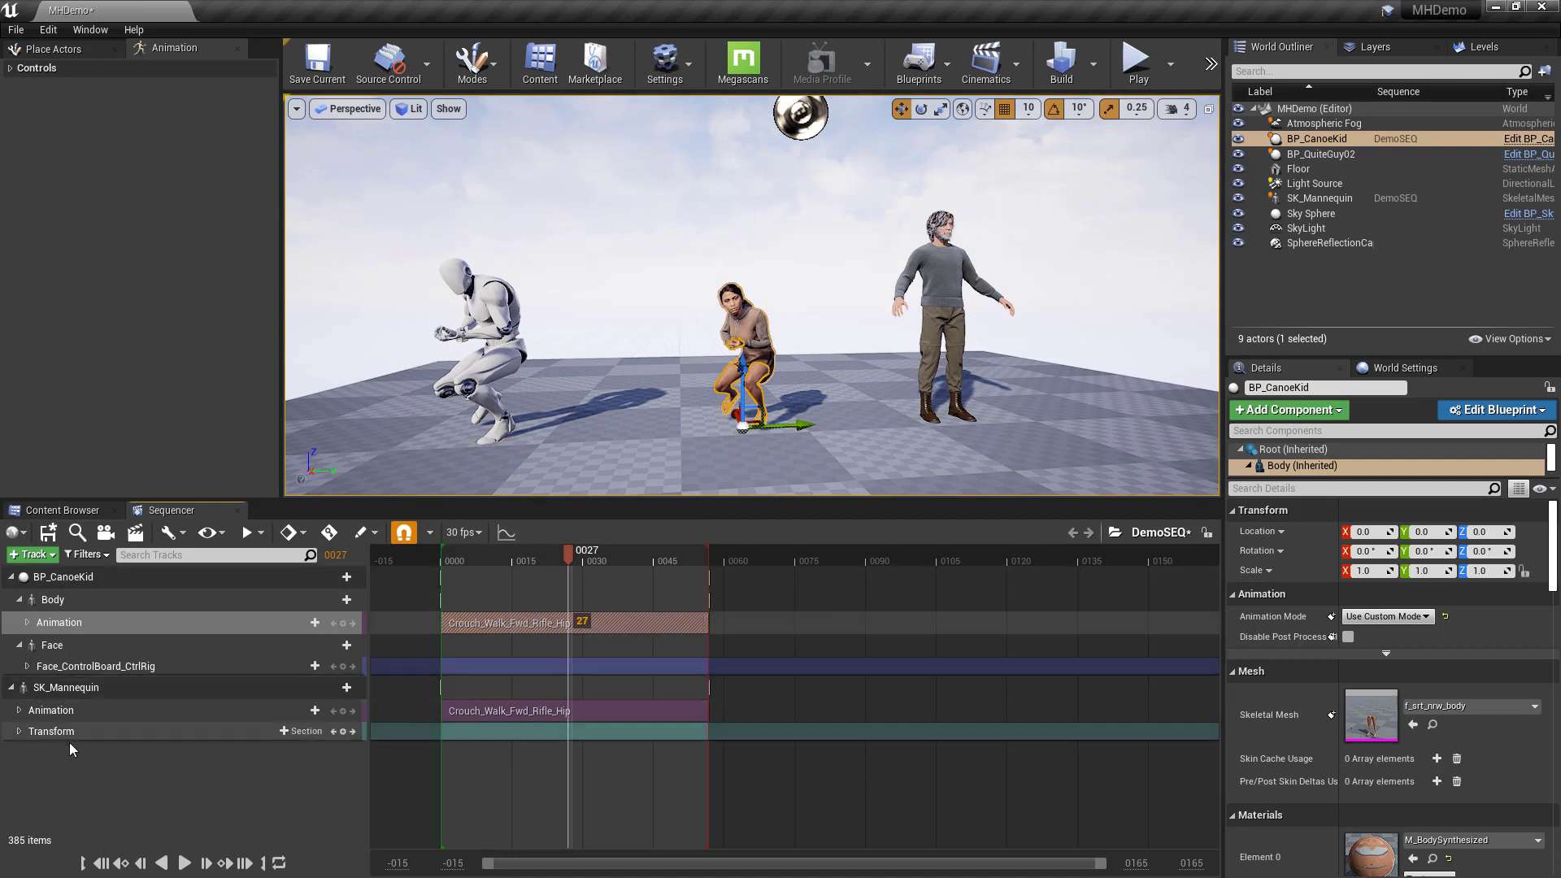
# Add BP_QuiteGuy02 to the sequence and delete its MetaHuman_ControlRig track
pyautogui.click(942, 276)
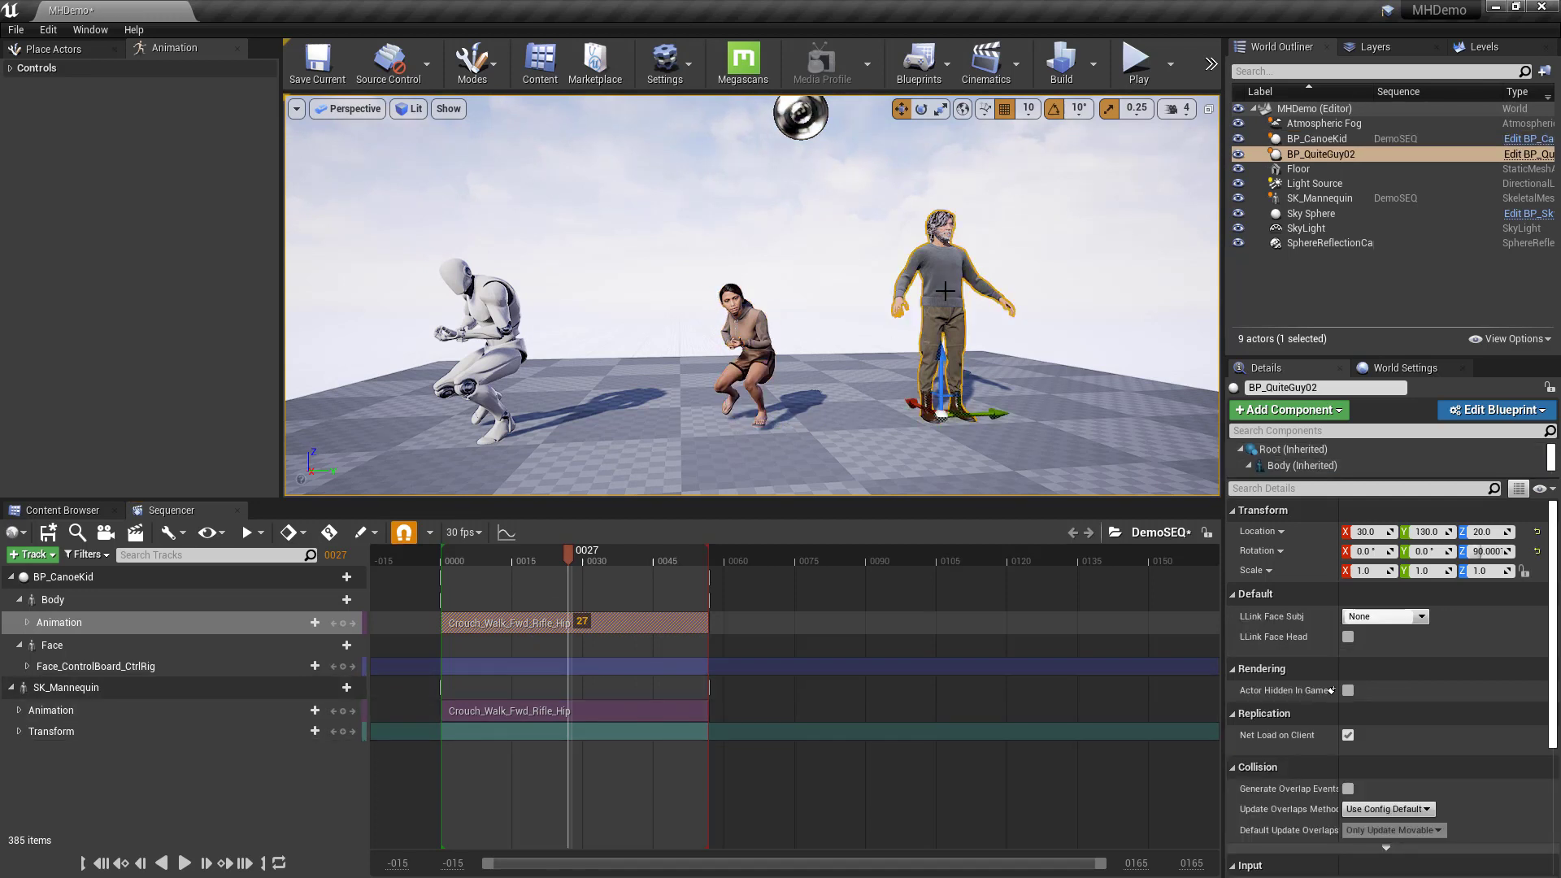
pyautogui.click(34, 555)
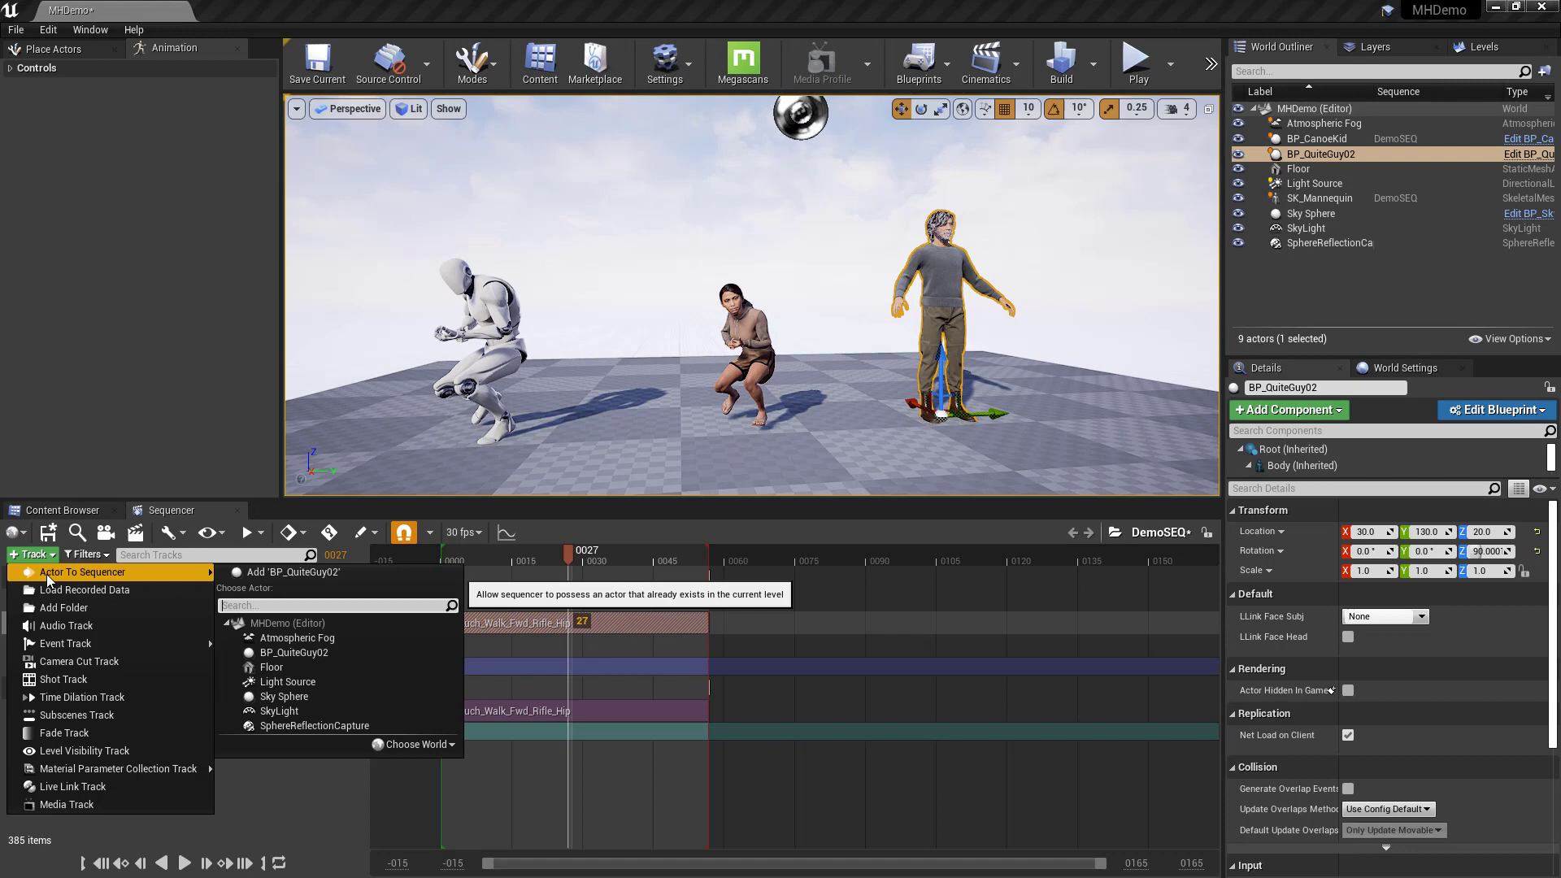
pyautogui.click(272, 621)
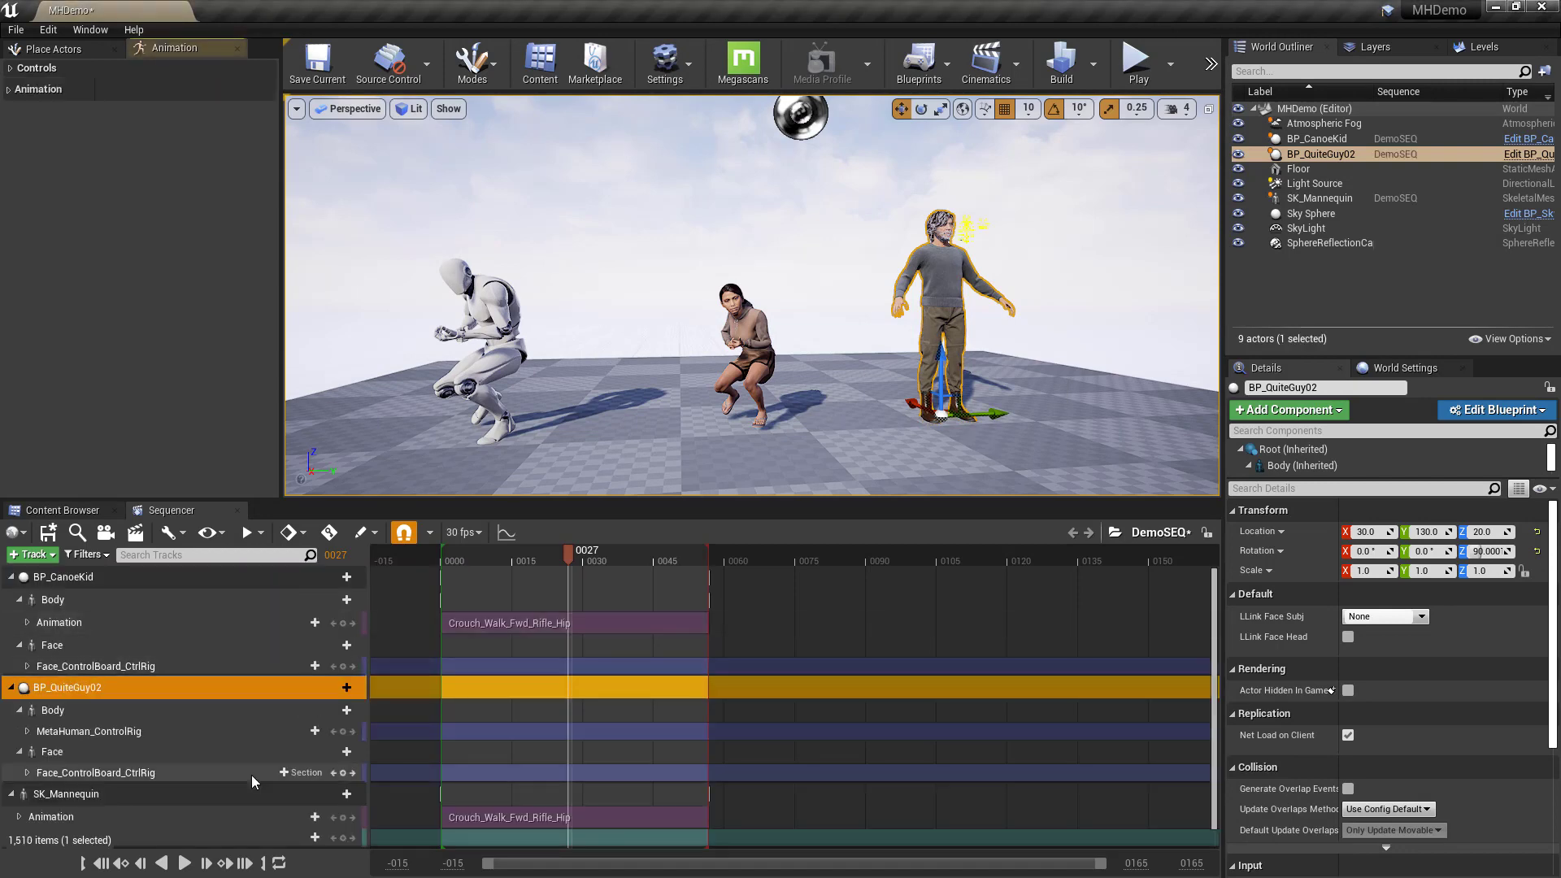
pyautogui.rightClick(122, 732)
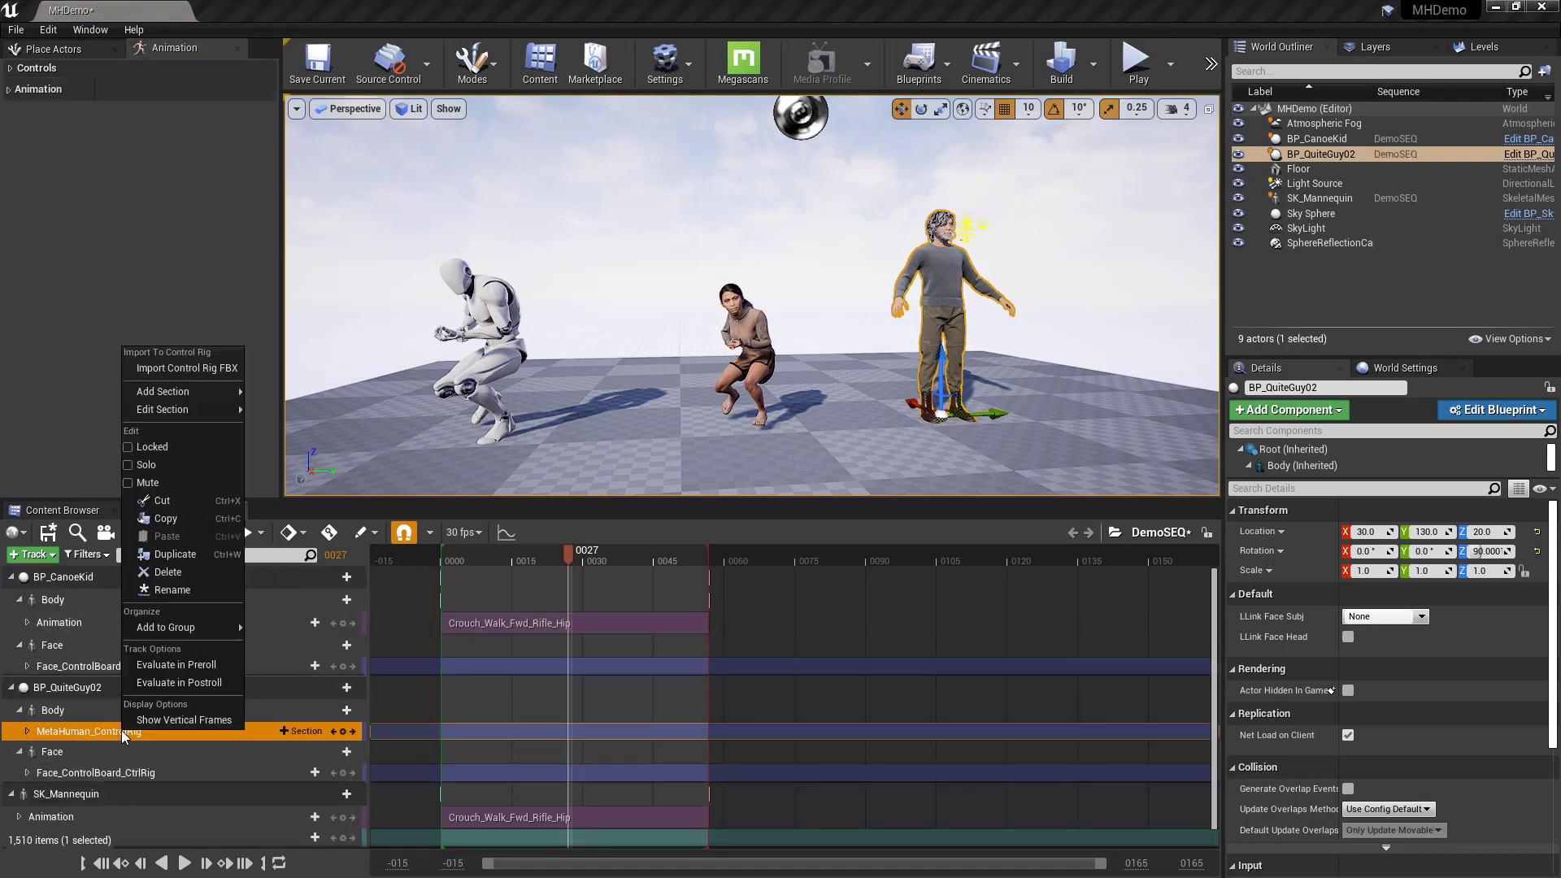
pyautogui.click(174, 576)
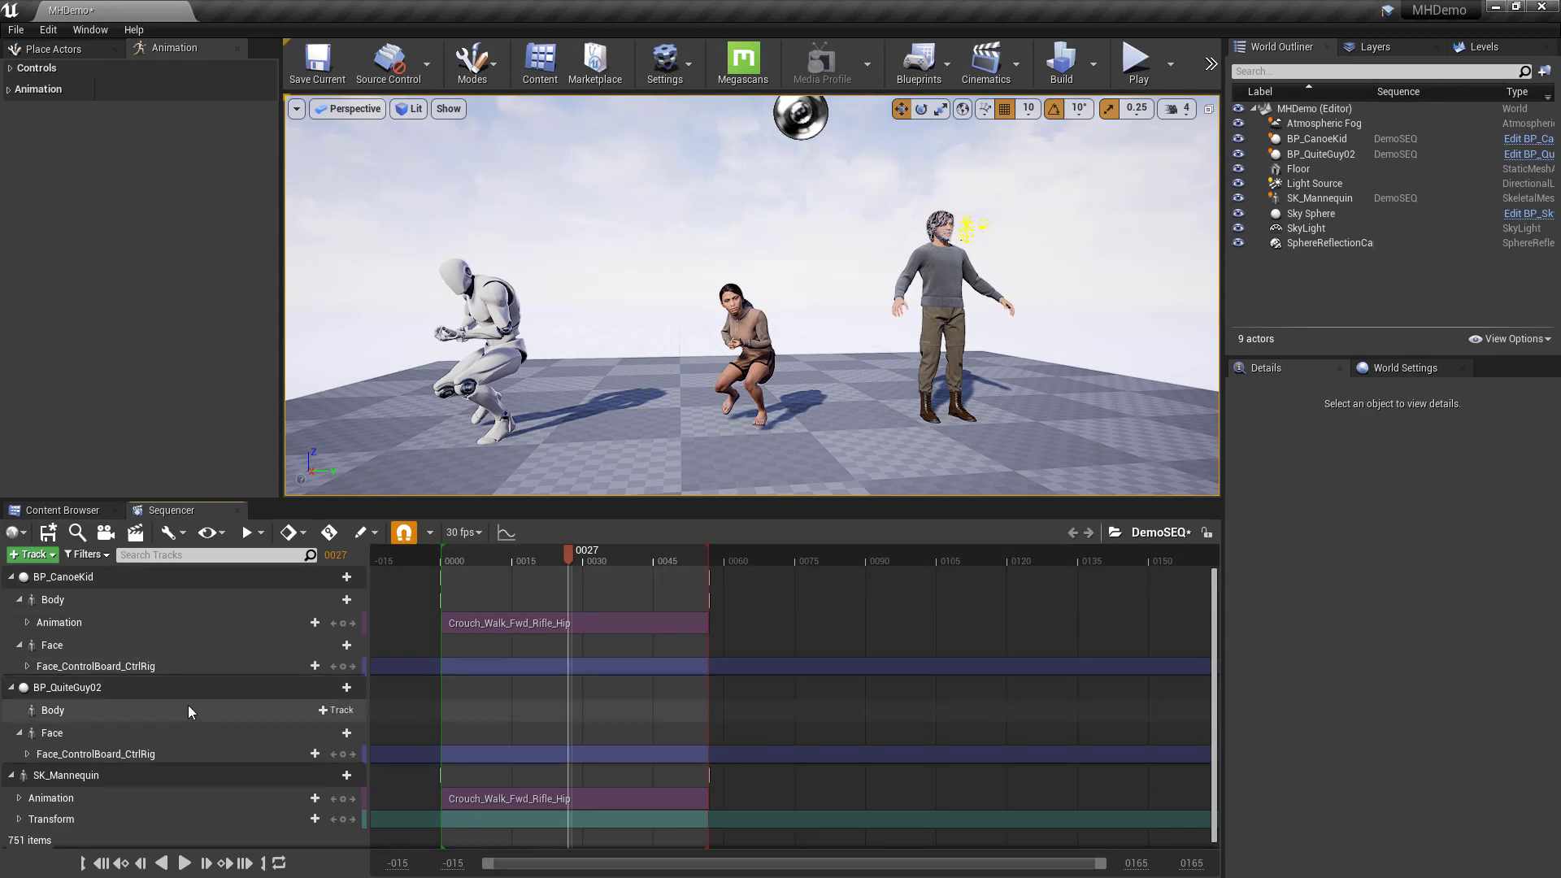
# Give its Body the Crouch_Walk_Fwd_Rifle_Hip animation starting at frame 0 and play the sequence
pyautogui.click(337, 710)
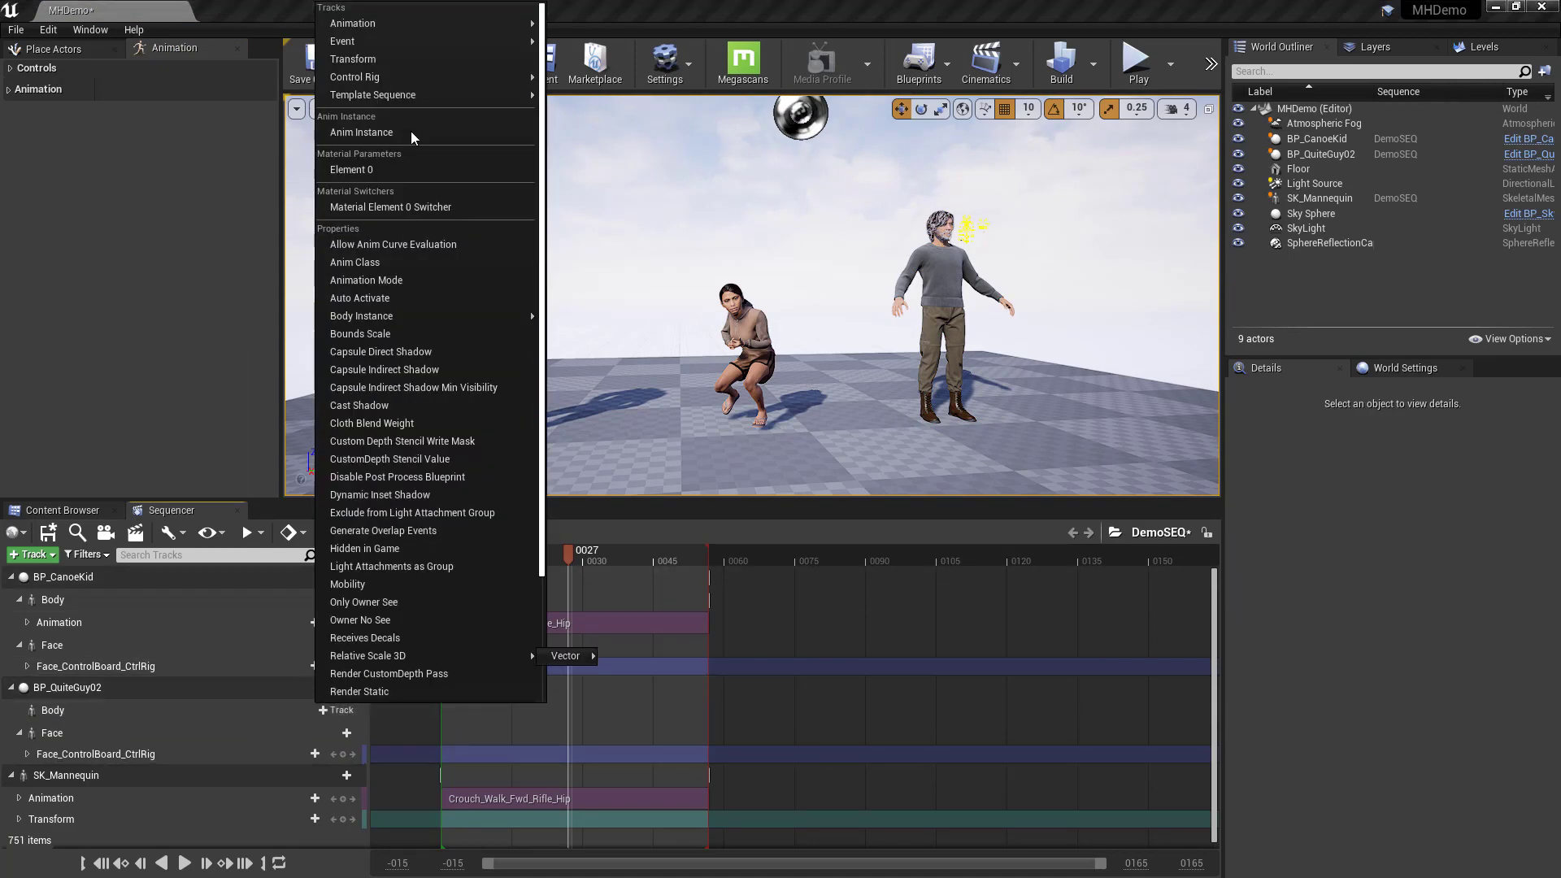
pyautogui.moveTo(421, 29)
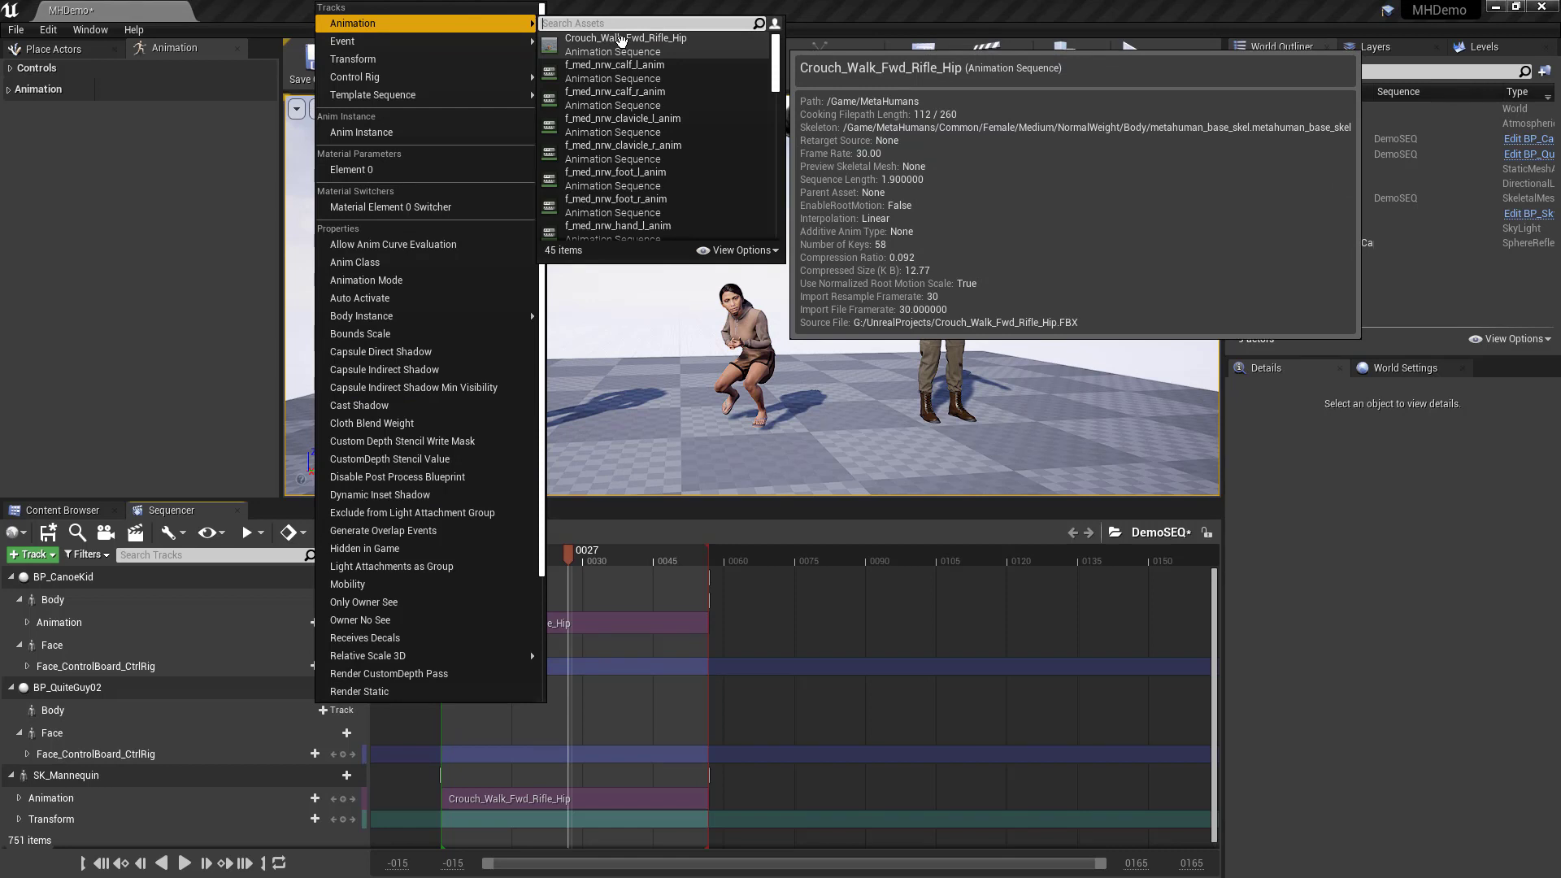
pyautogui.click(622, 40)
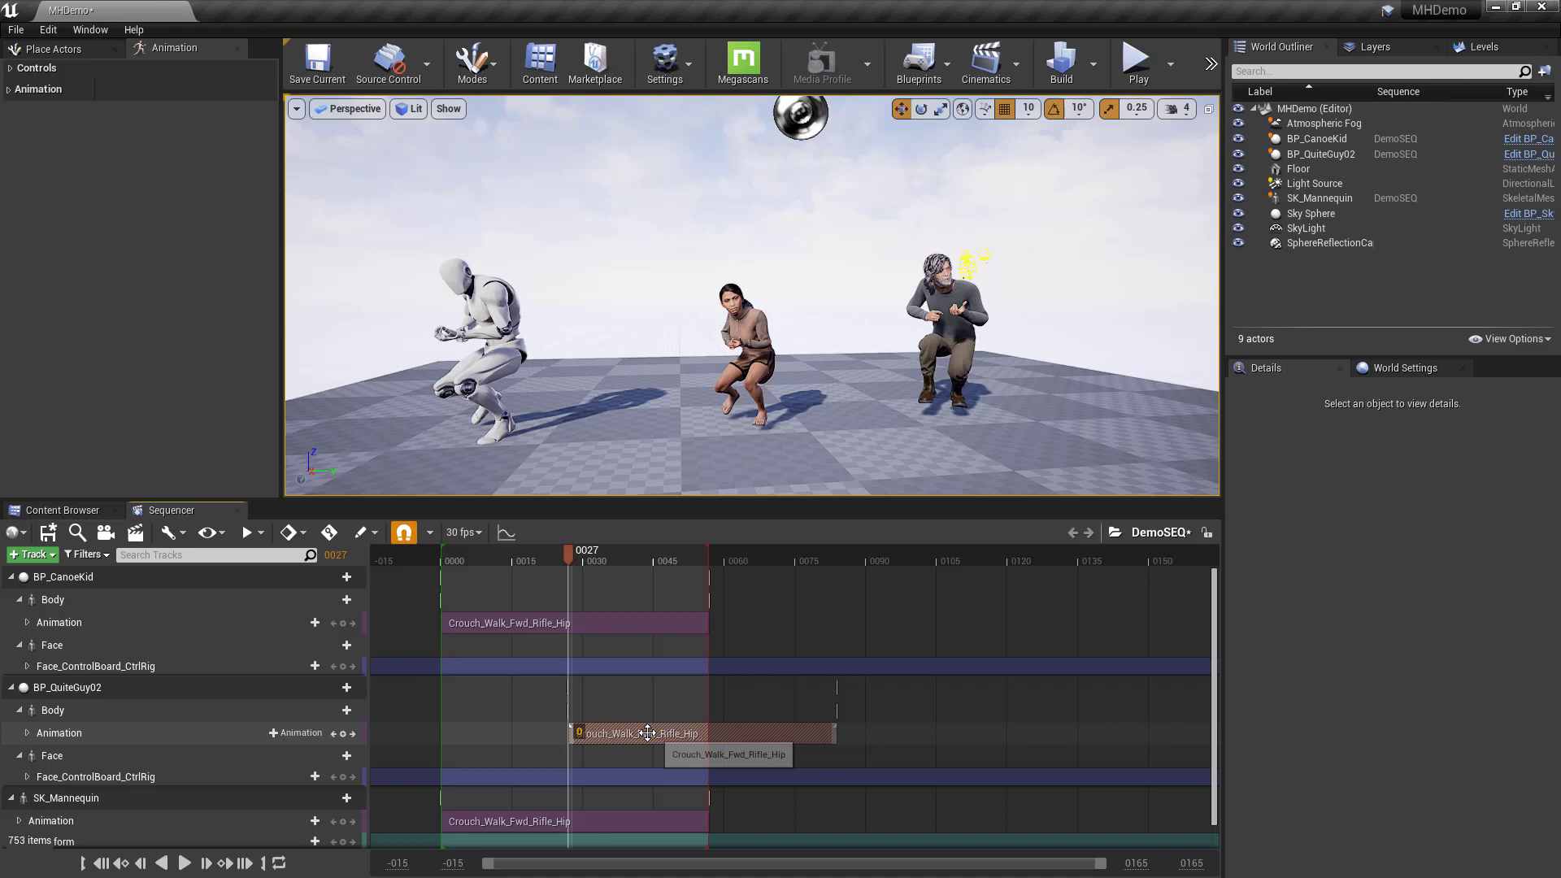
pyautogui.moveTo(648, 733); pyautogui.dragTo(519, 733)
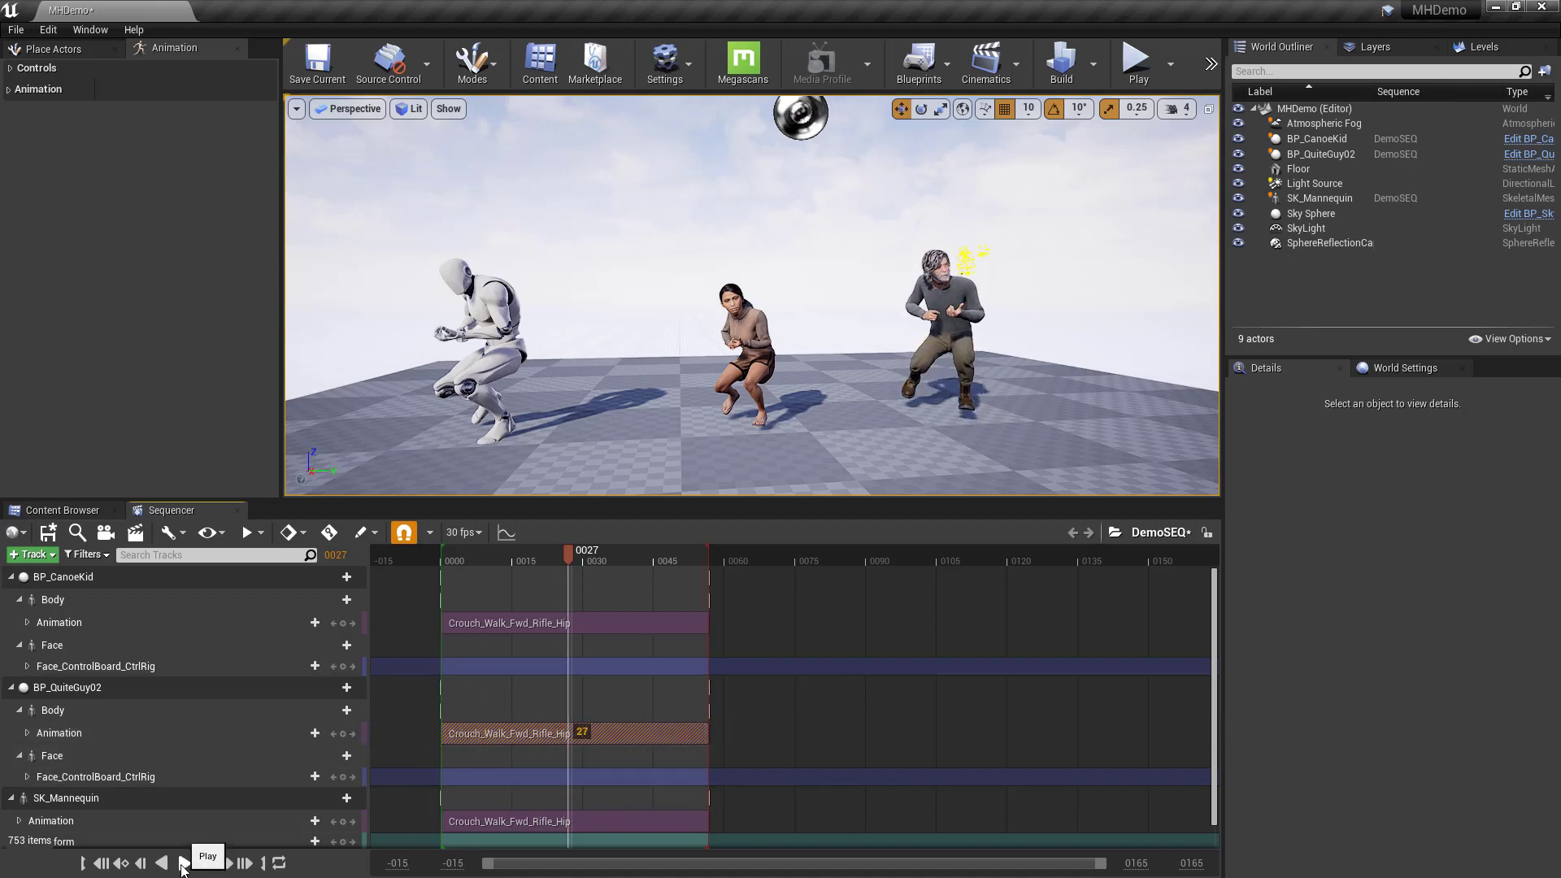
pyautogui.click(182, 865)
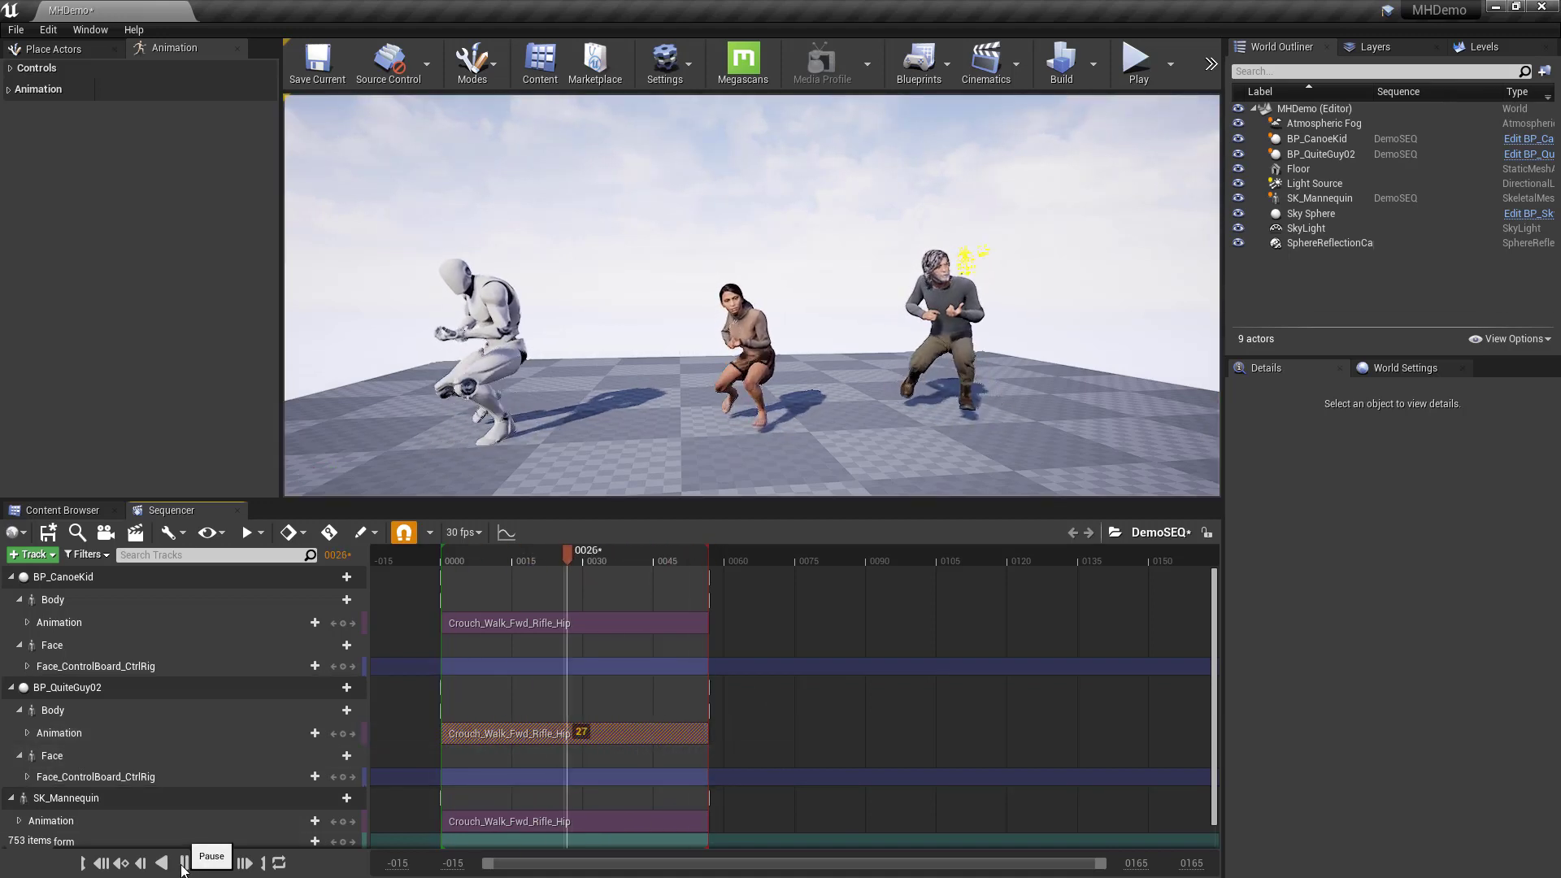